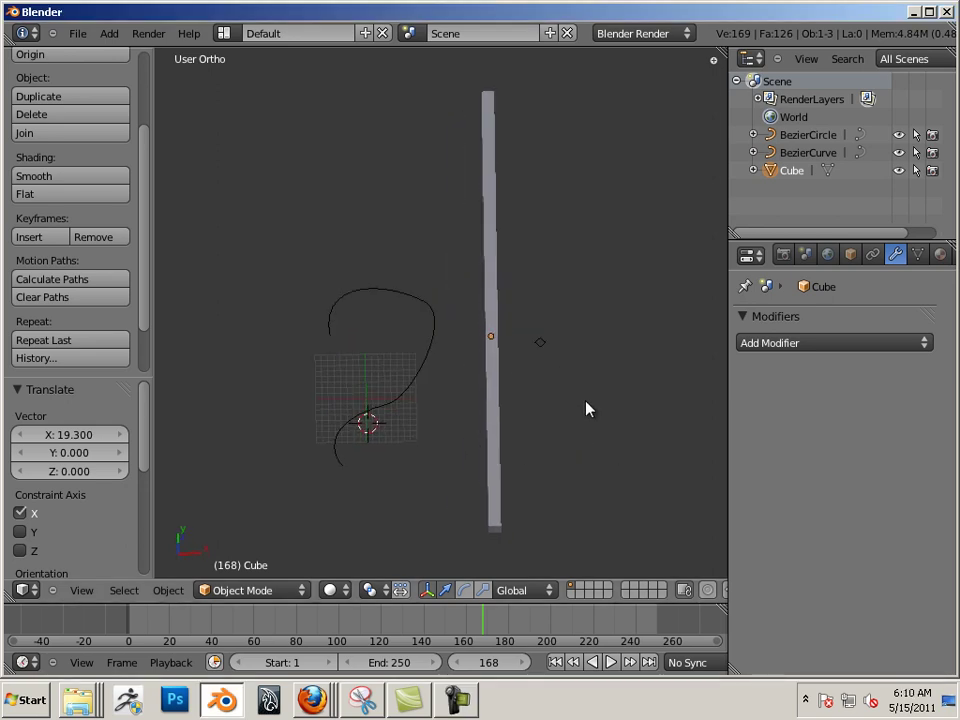
Select all objects and view the scene from Top view, zoomed in
key(a)
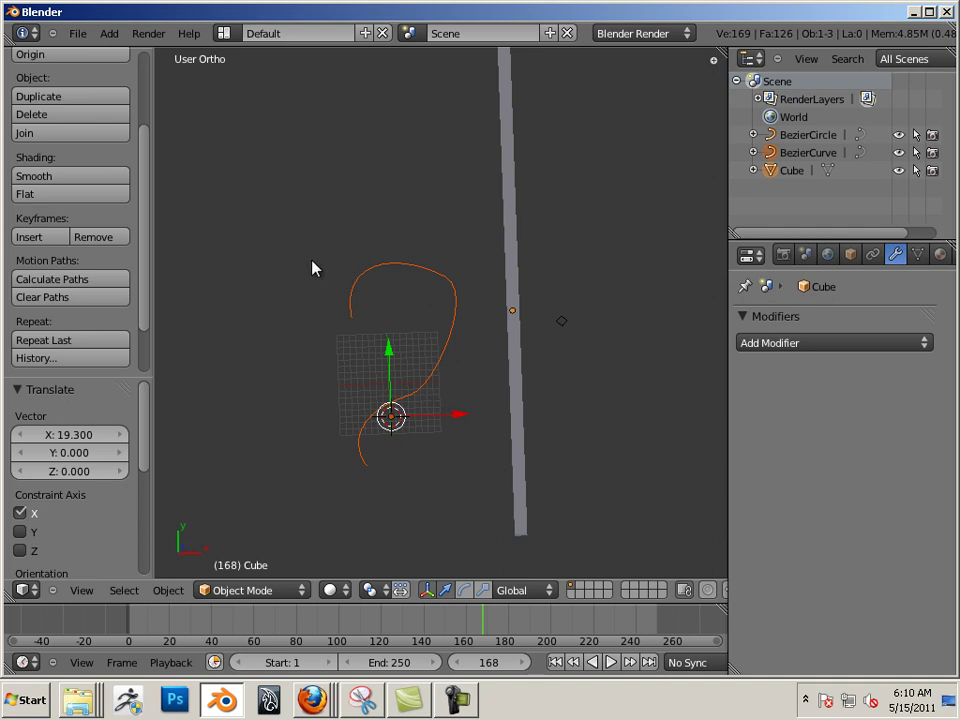
key(KP_7)
scroll(375, 279, up, 3)
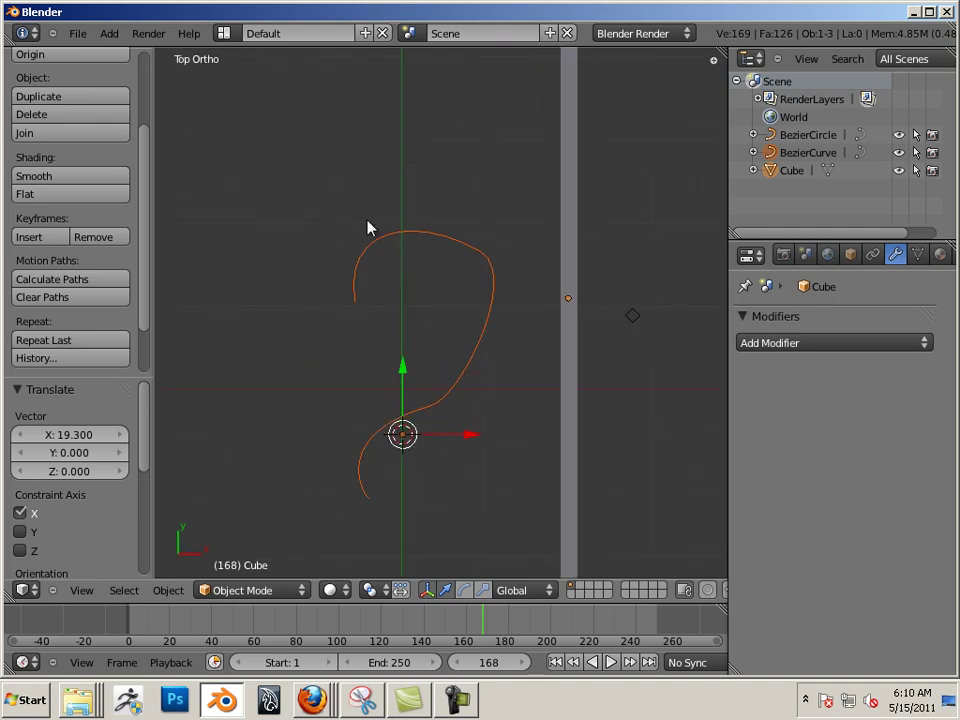
click(109, 33)
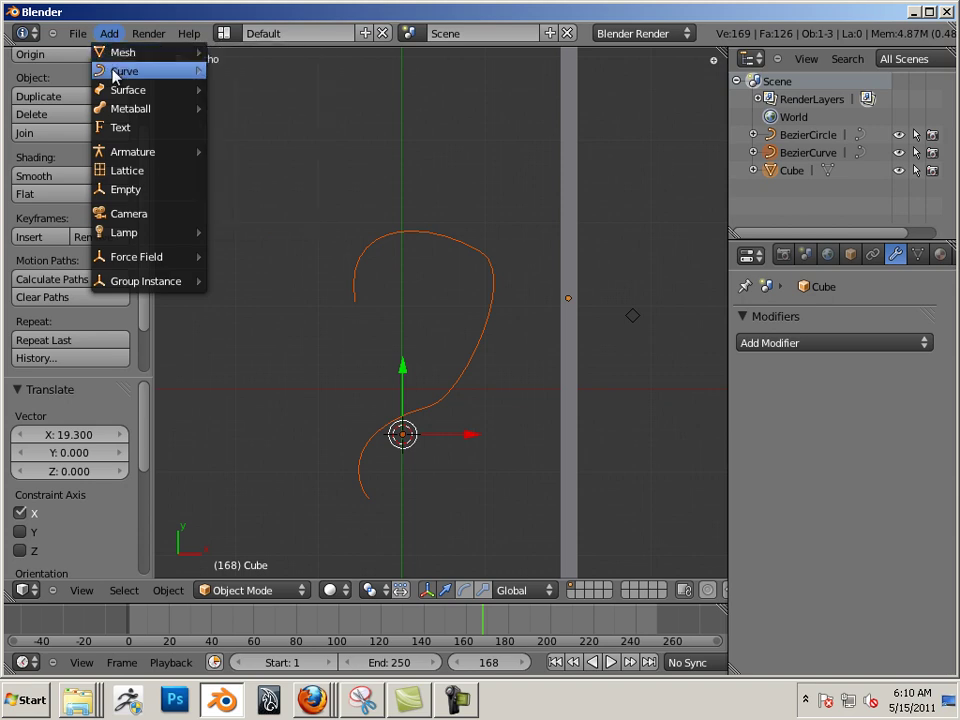
In Edit Mode on the question-mark curve, reposition both ends of the top-left loop handle
right_click(453, 378)
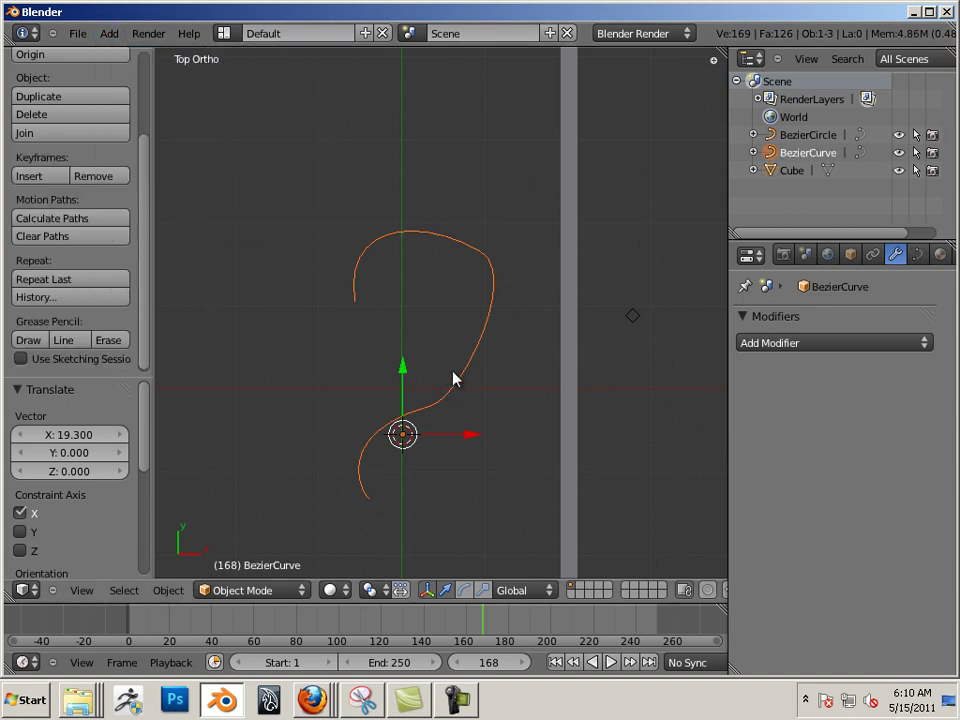
key(Tab)
shift+middle_drag(446, 366, 476, 356)
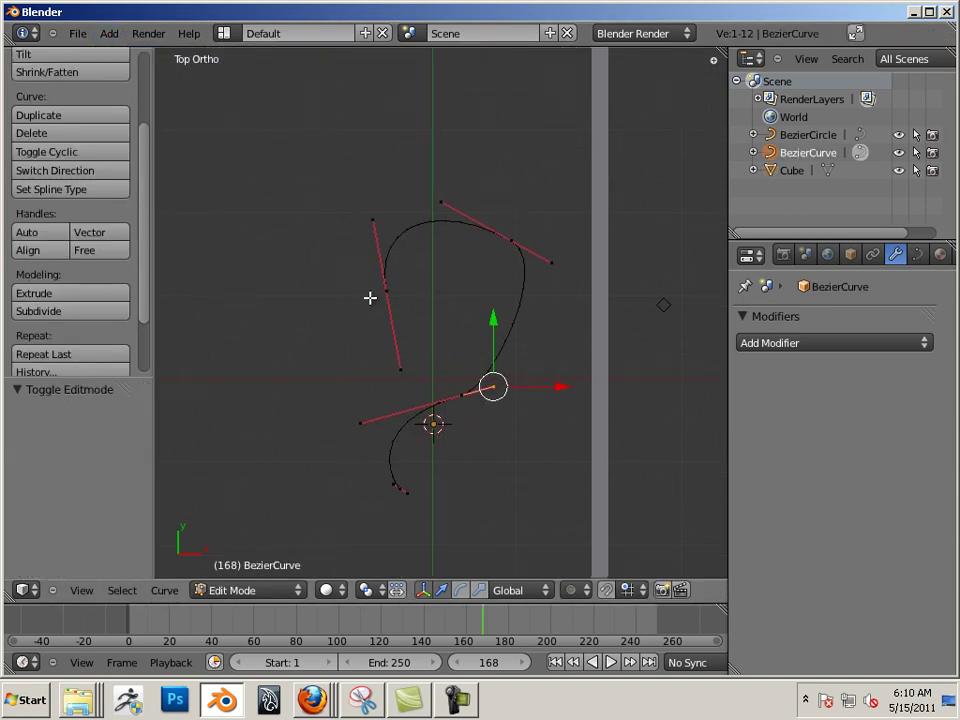
right_click(387, 293)
key(g)
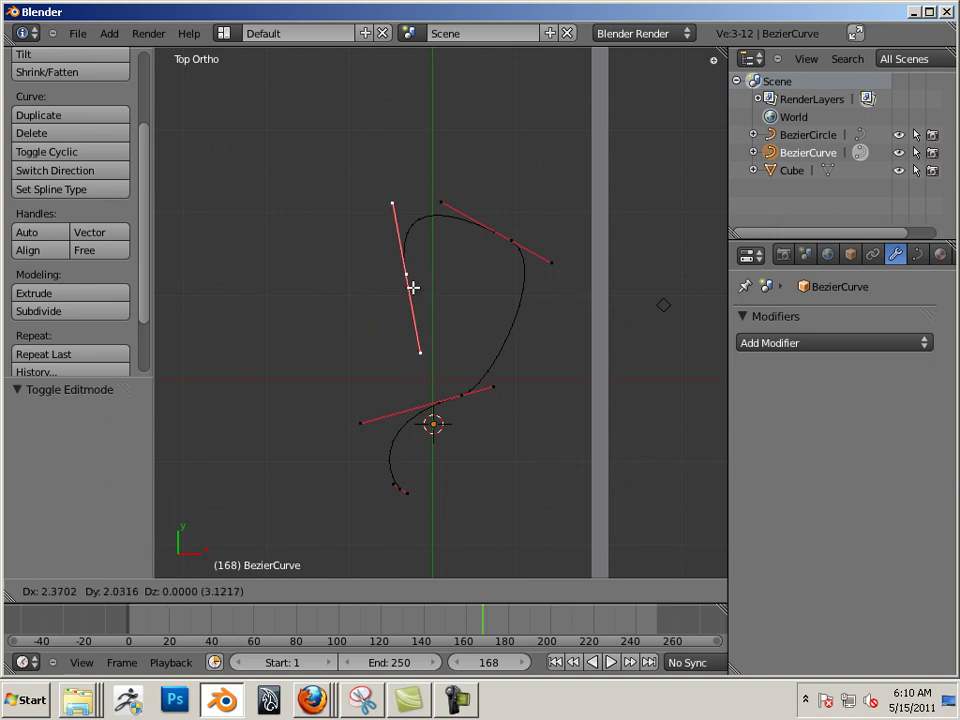
click(387, 288)
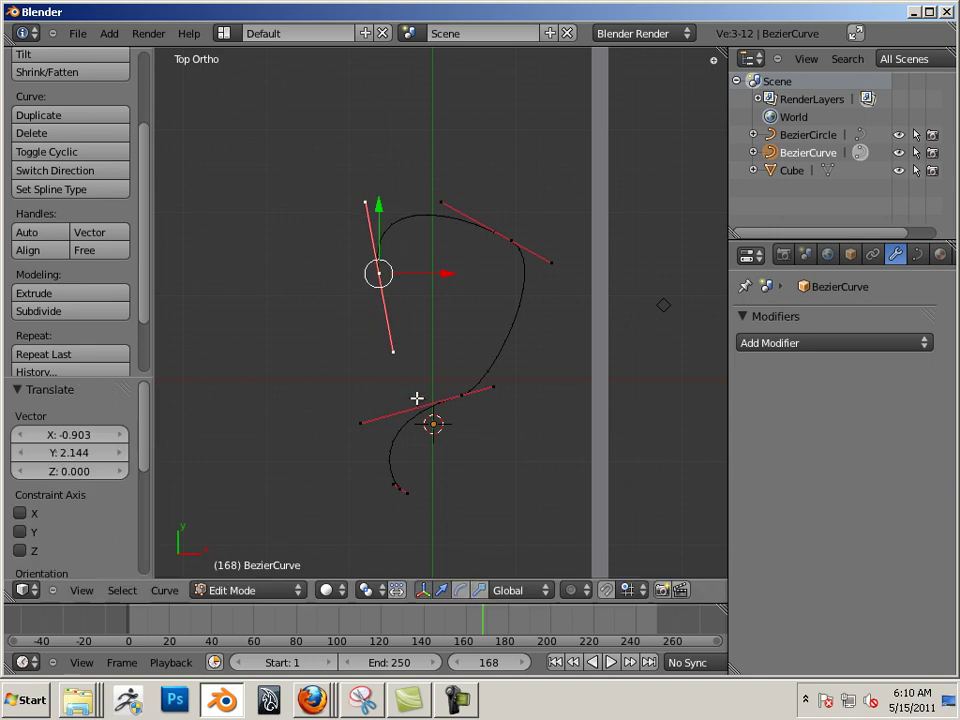
right_click(394, 353)
key(g)
click(386, 318)
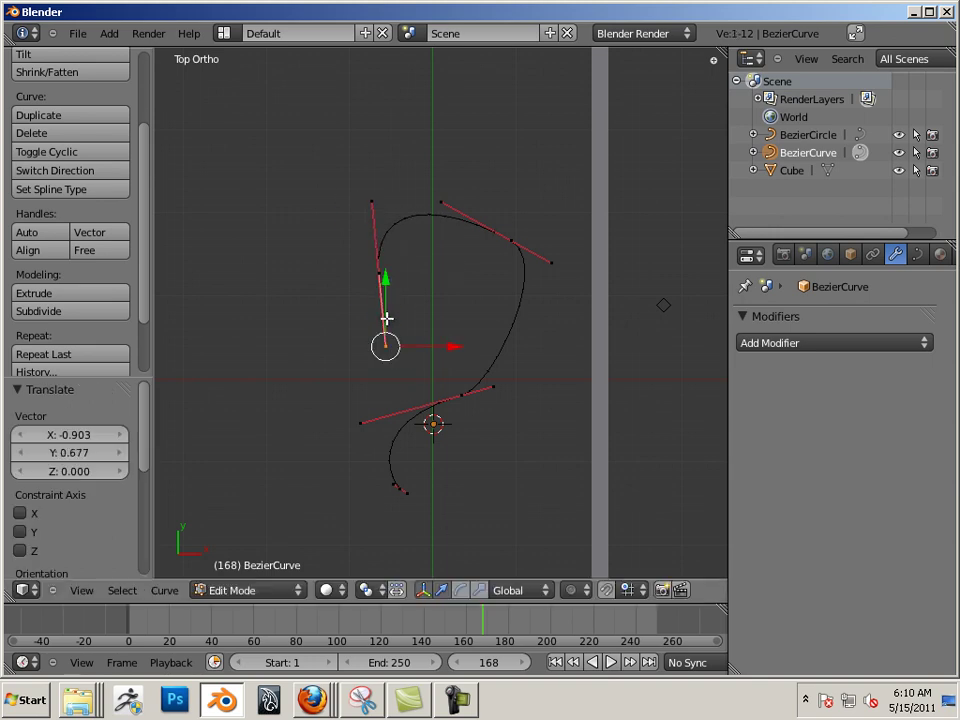
Extrude a new point from the loop's open end inside the loop and pull its handle down into a curl
click(377, 273)
right_click(370, 271)
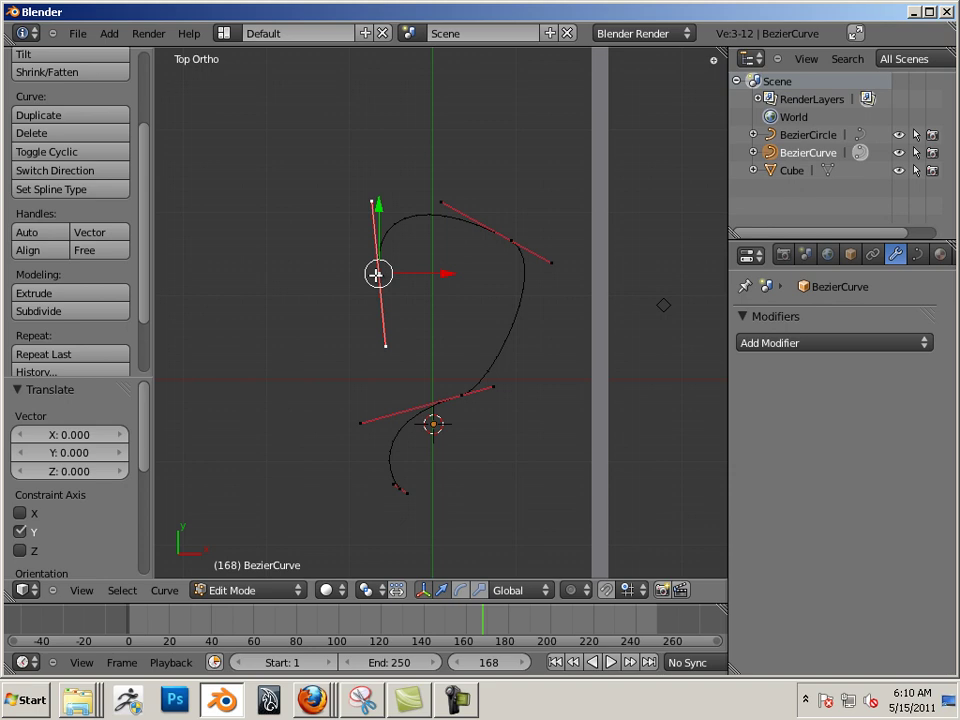
key(e)
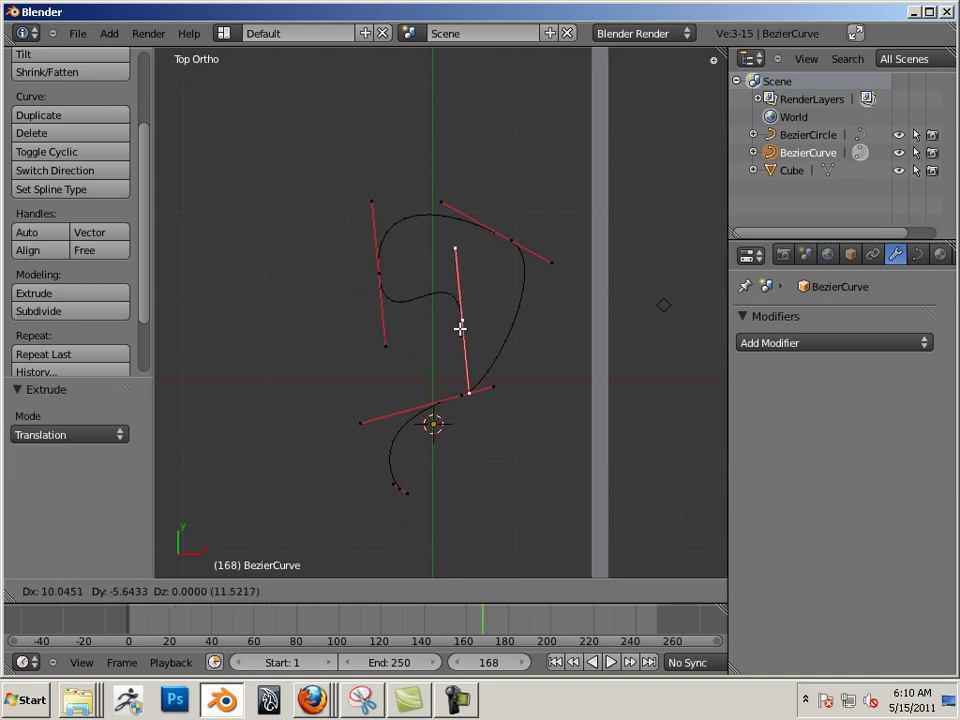
click(462, 322)
click(453, 245)
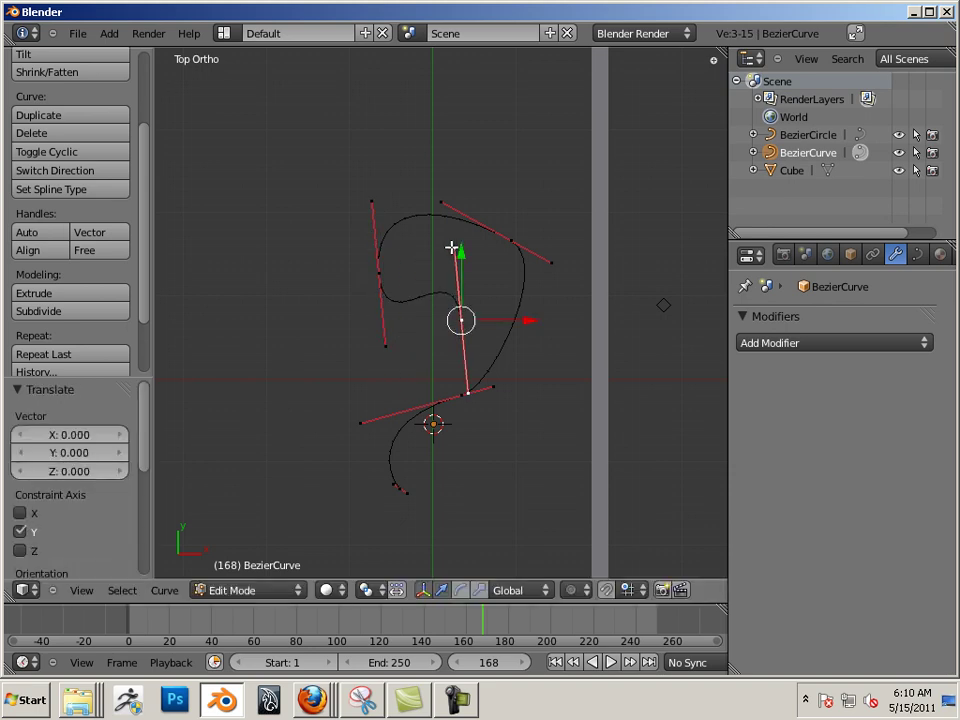
right_click(469, 397)
right_click(489, 388)
right_click(455, 250)
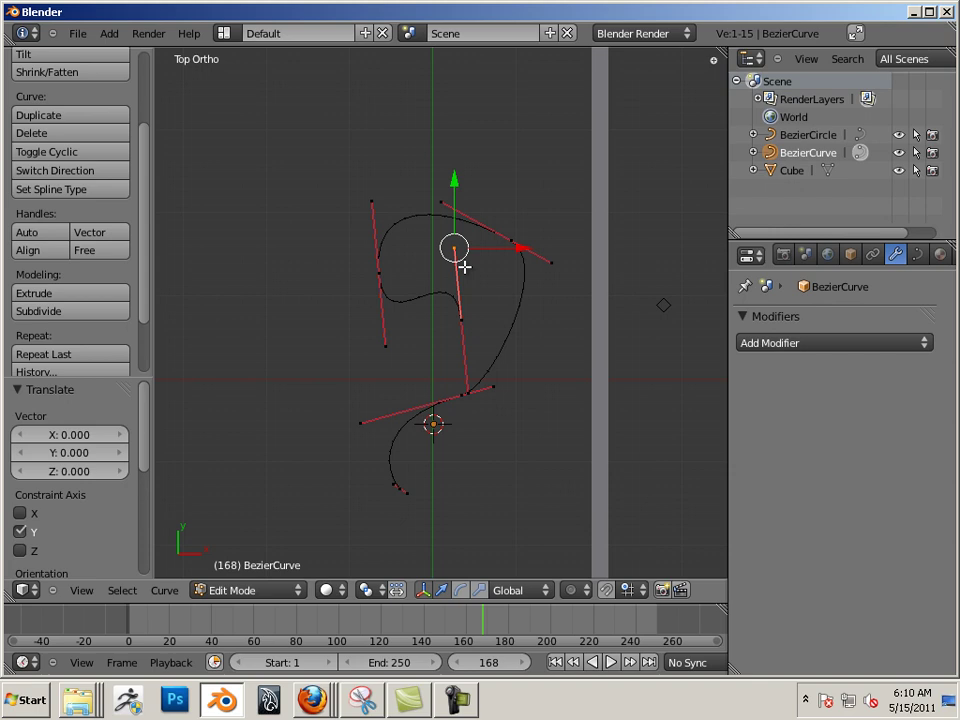
drag(458, 256, 470, 381)
shift+middle_drag(546, 456, 507, 420)
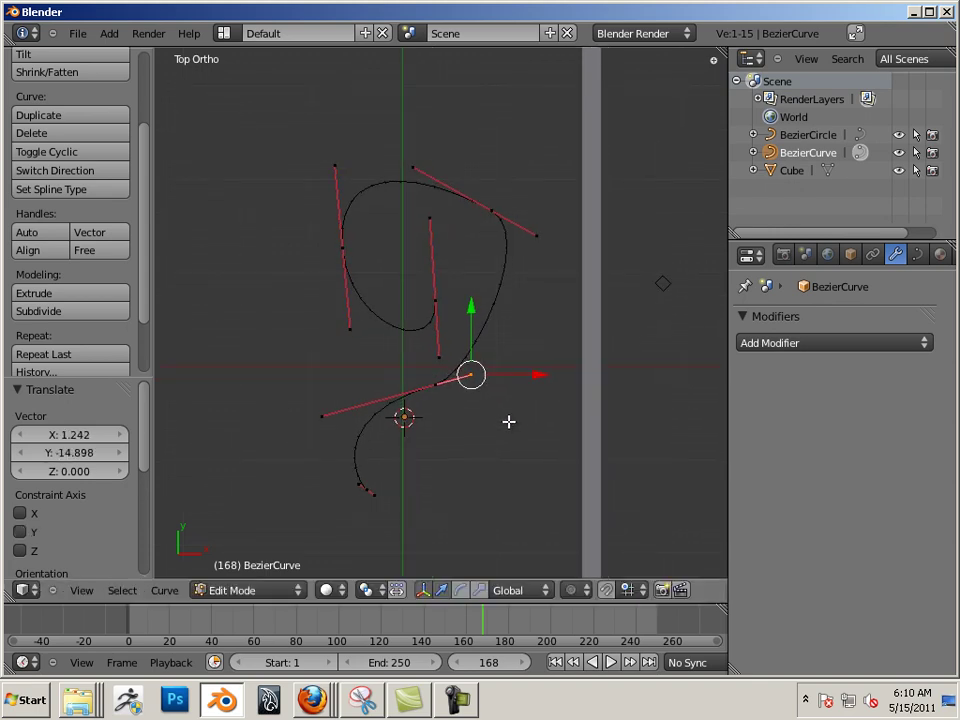
Leave curve editing, select the long Cube bar and inspect its segmented mesh in Edit Mode
key(Tab)
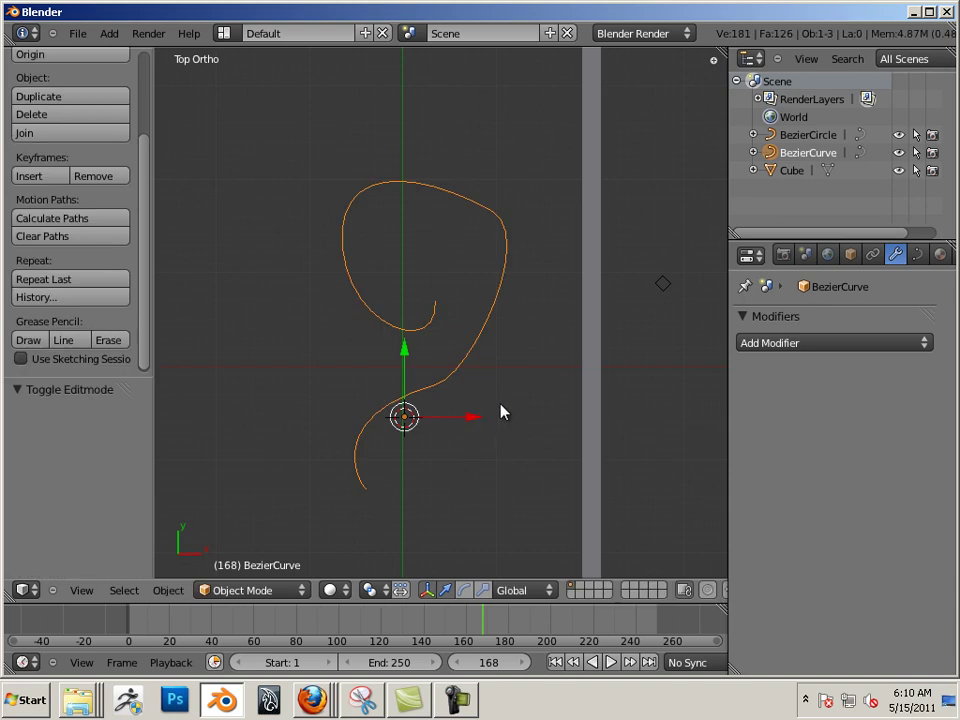
shift+middle_drag(501, 411, 450, 444)
scroll(484, 431, down, 2)
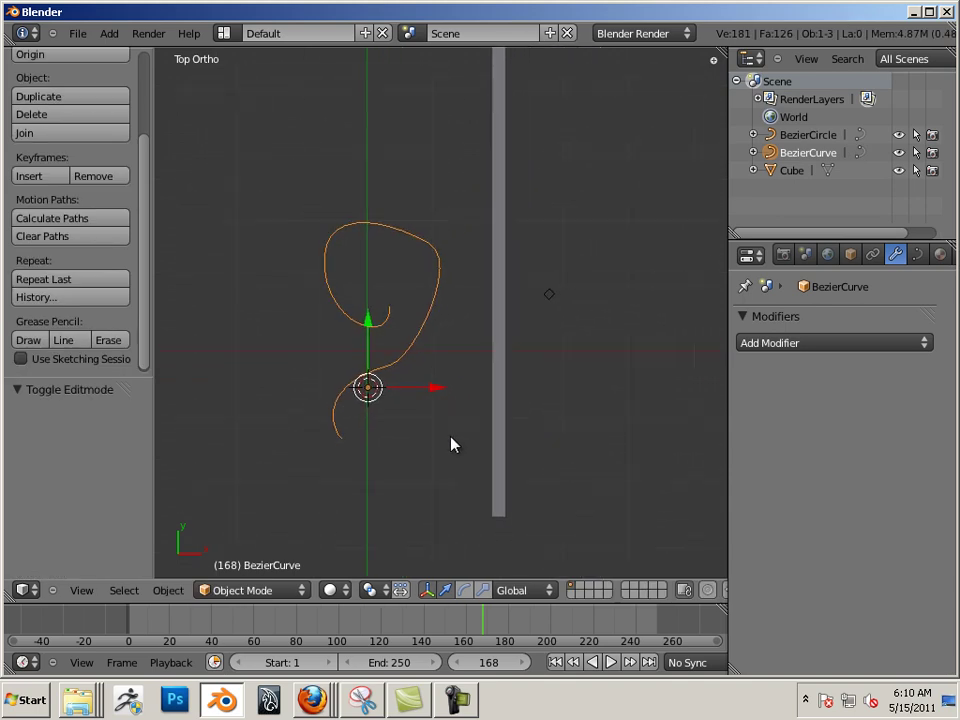
right_click(497, 416)
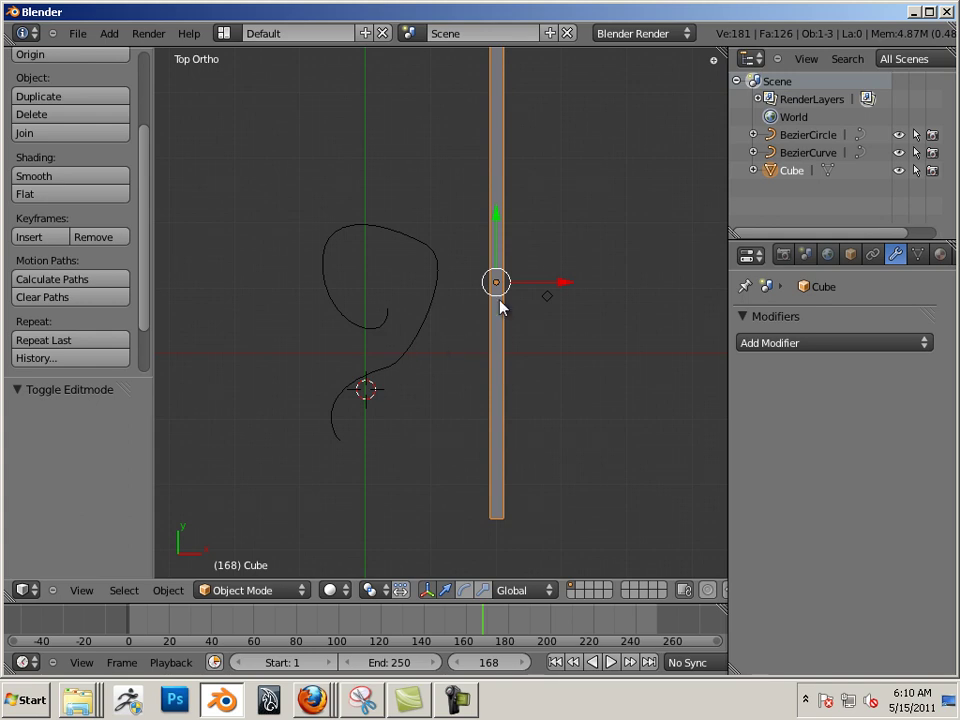
key(Tab)
shift+middle_drag(510, 281, 501, 457)
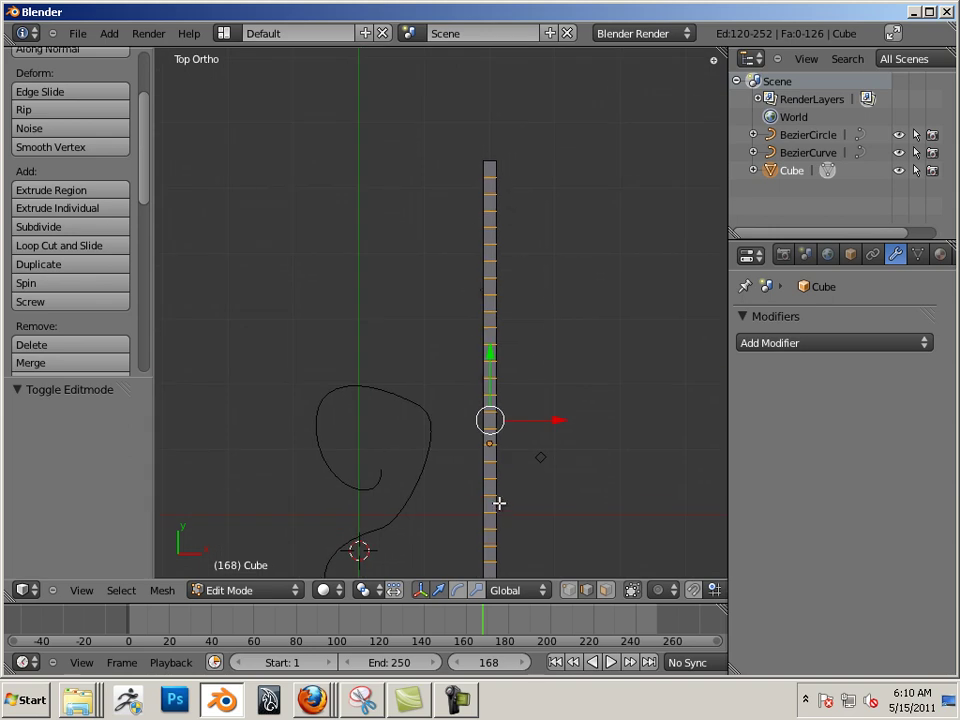
key(Tab)
shift+middle_drag(489, 527, 506, 304)
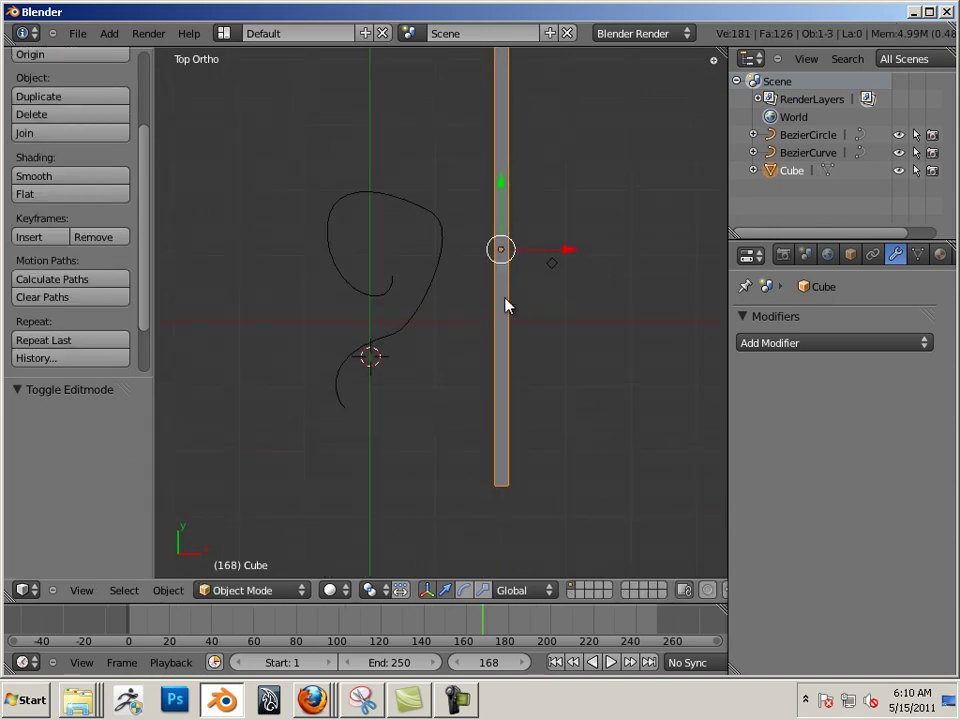
Add a Curve modifier to the Cube bar with Object BezierCurve and Deformation Axis Y
click(777, 343)
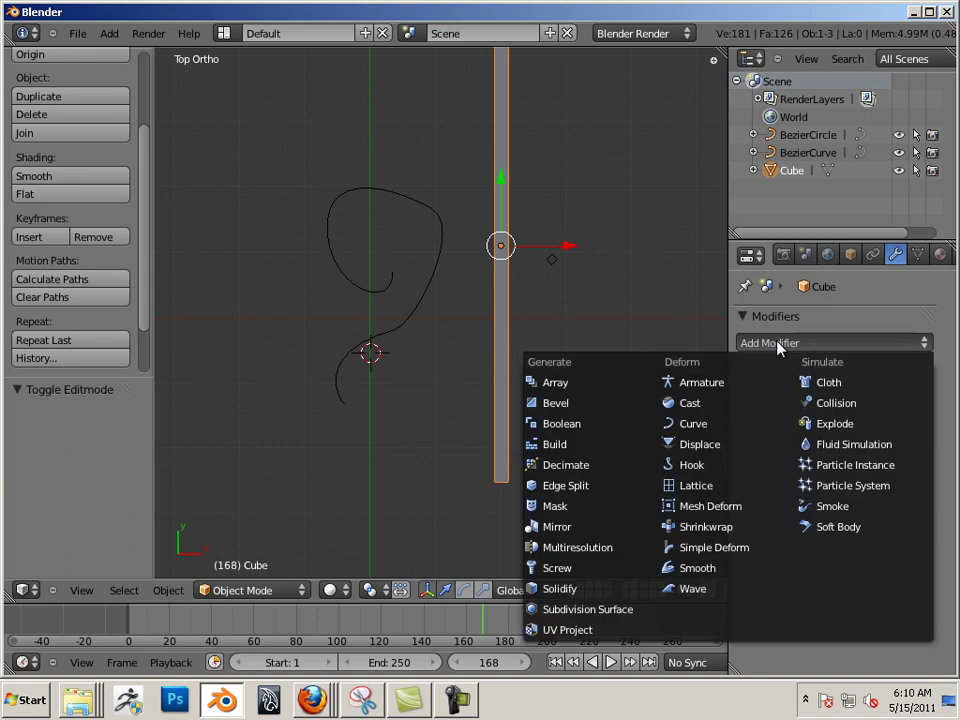
click(707, 427)
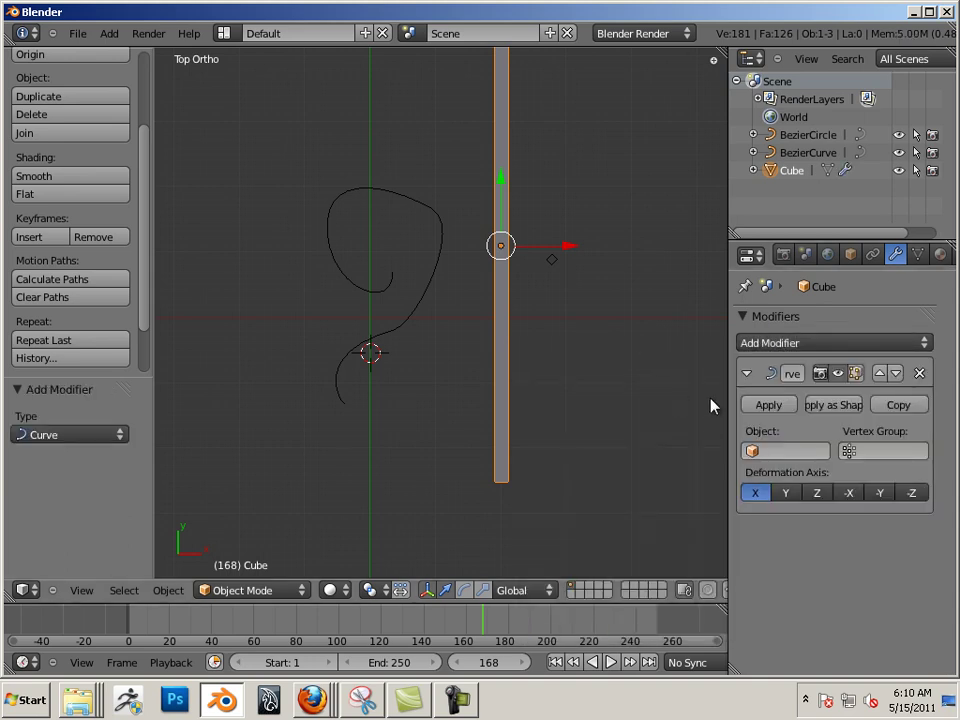
click(755, 451)
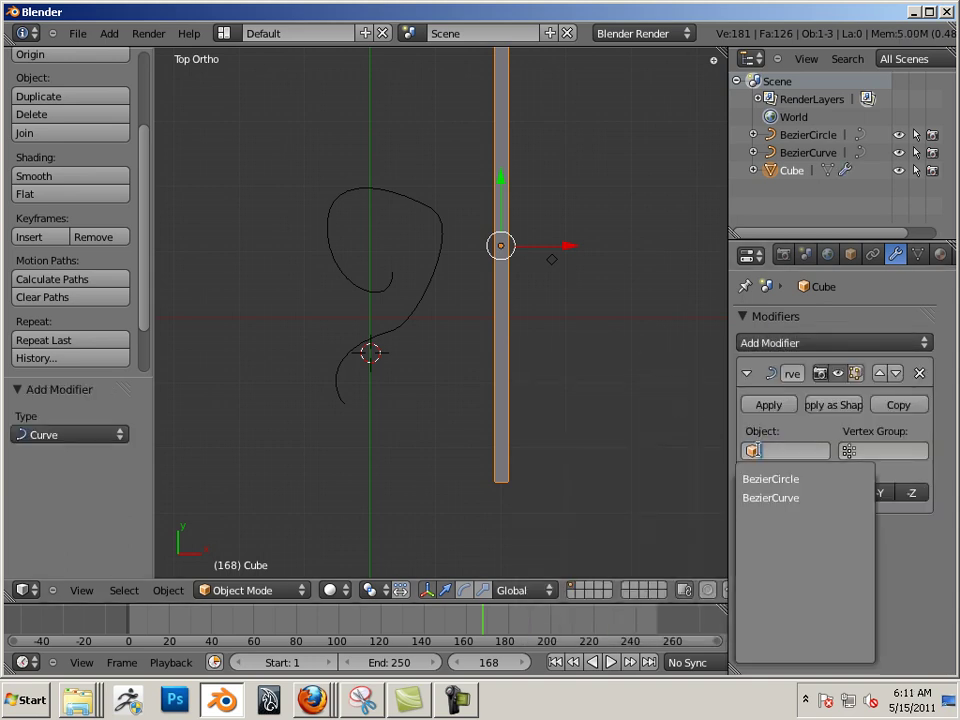
click(787, 500)
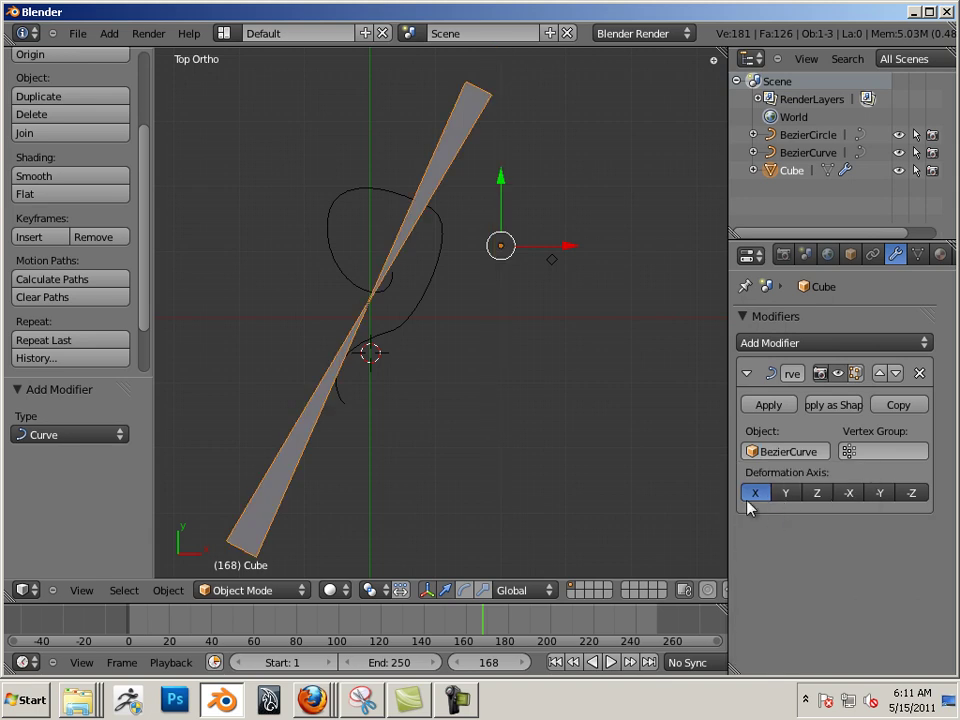
shift+middle_drag(433, 321, 555, 364)
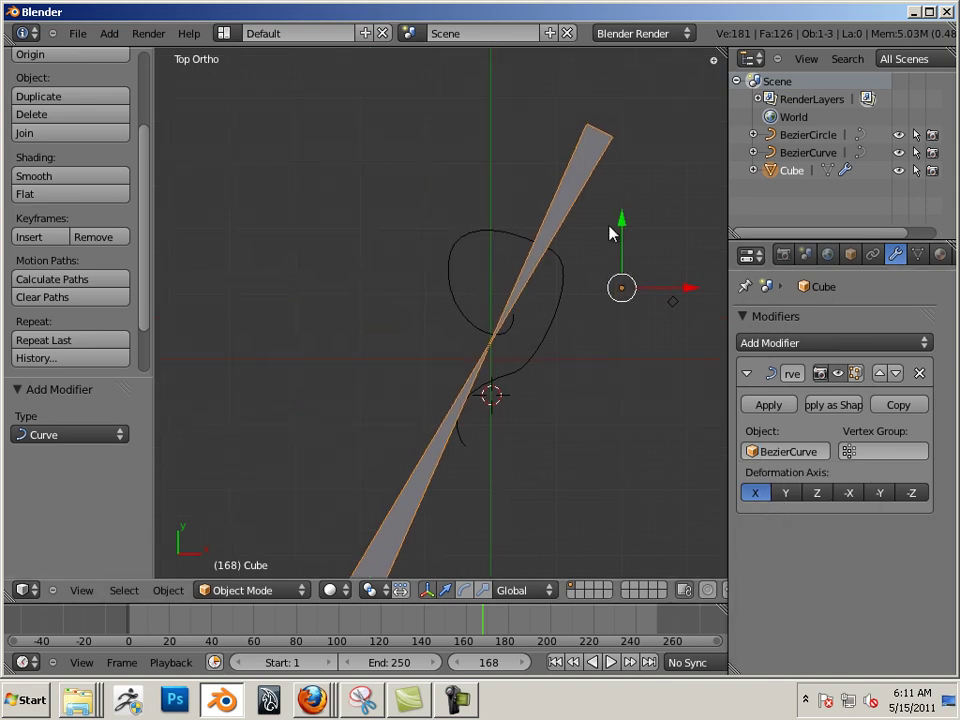
click(785, 493)
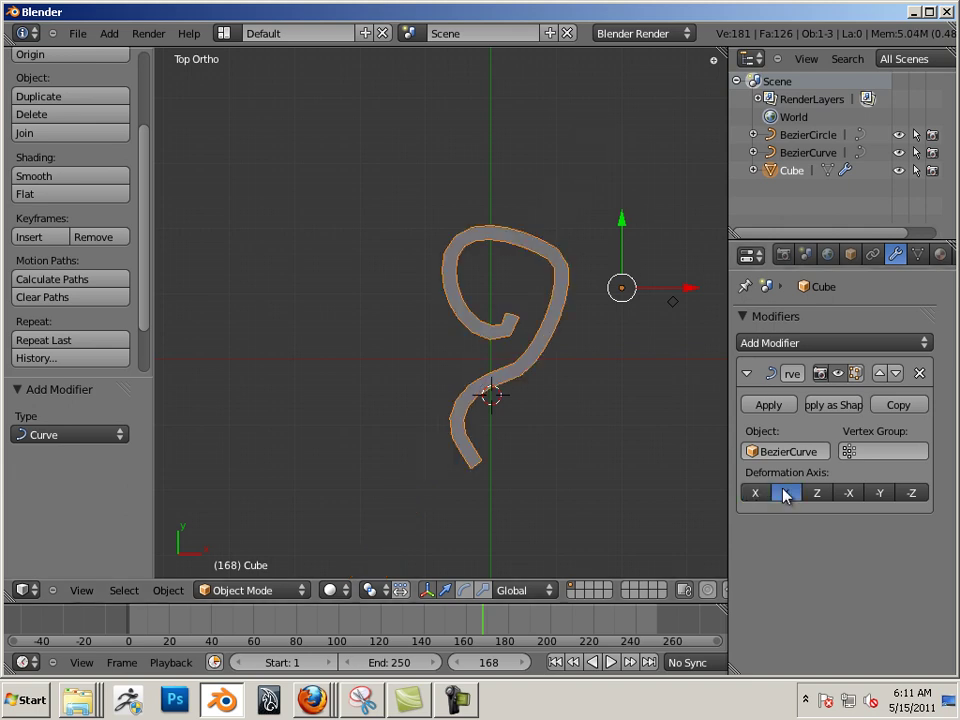
shift+middle_drag(501, 380, 422, 321)
scroll(505, 365, up, 3)
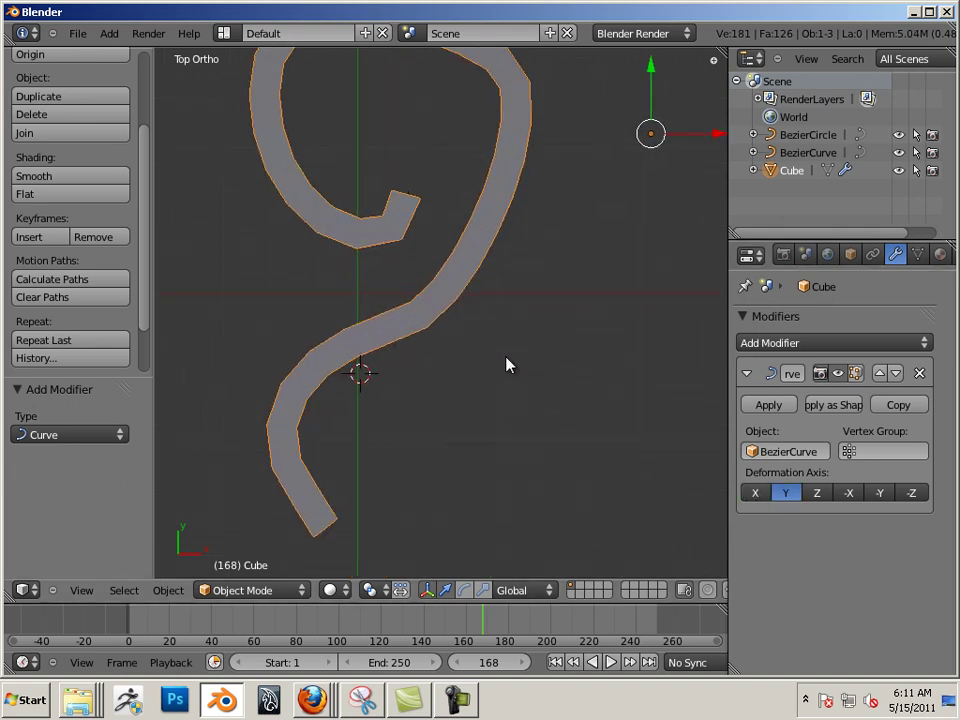
shift+middle_drag(505, 365, 486, 300)
Select the question-mark curve and move it to a new position
right_click(507, 377)
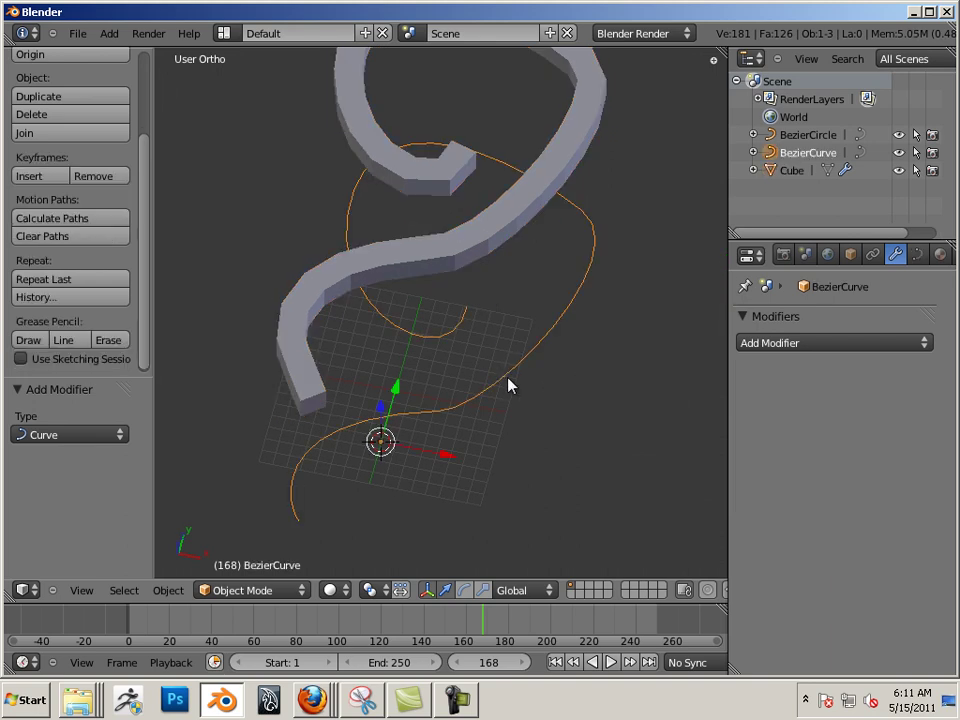
middle_drag(493, 386, 409, 356)
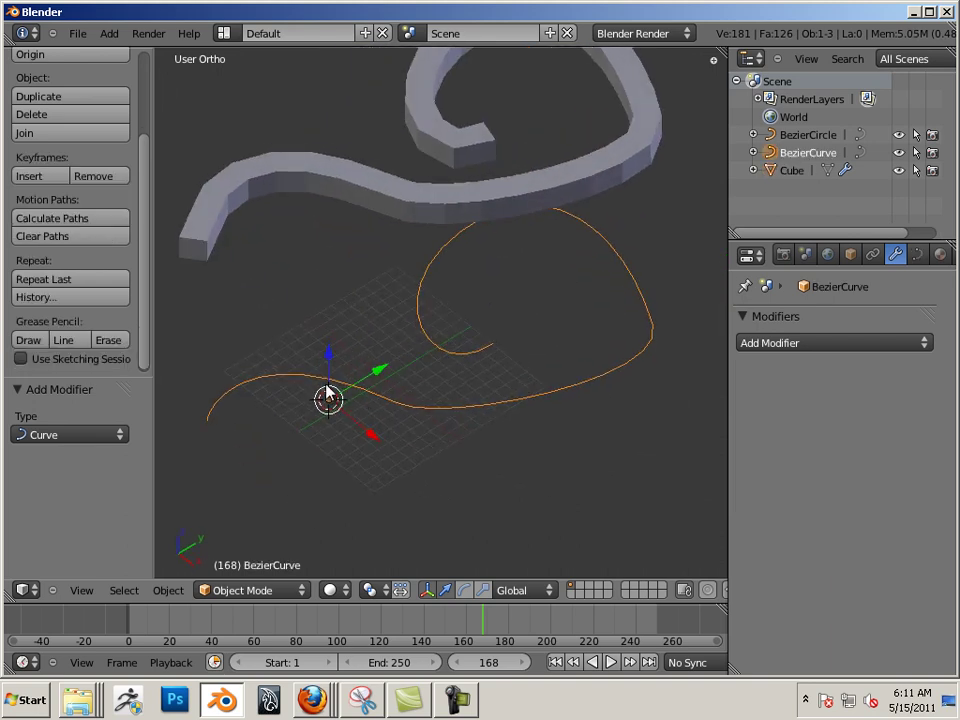
key(g)
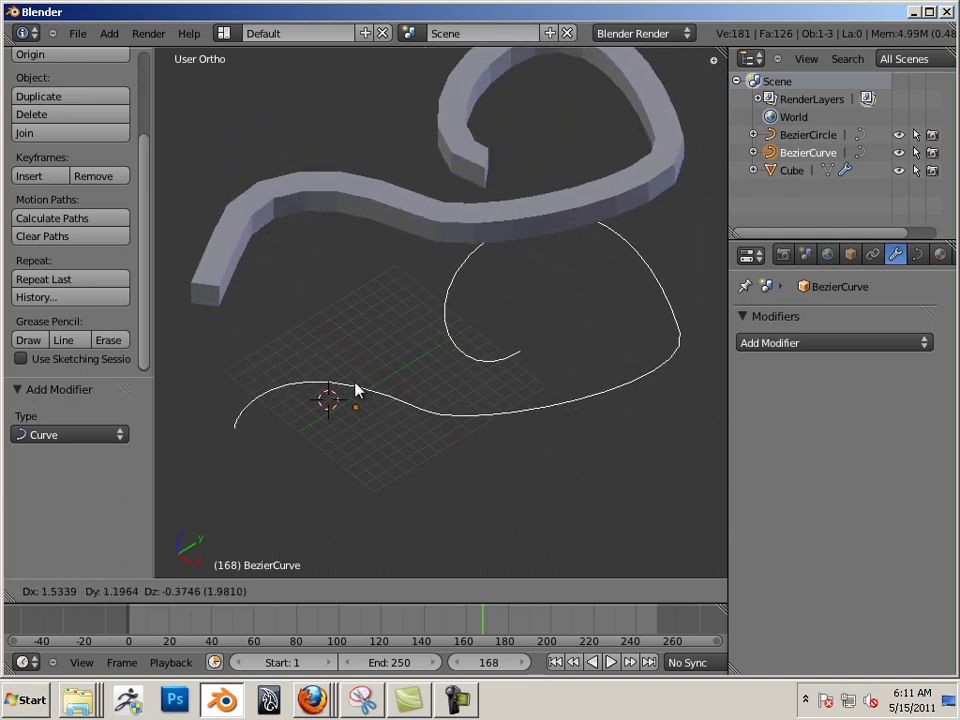
click(317, 394)
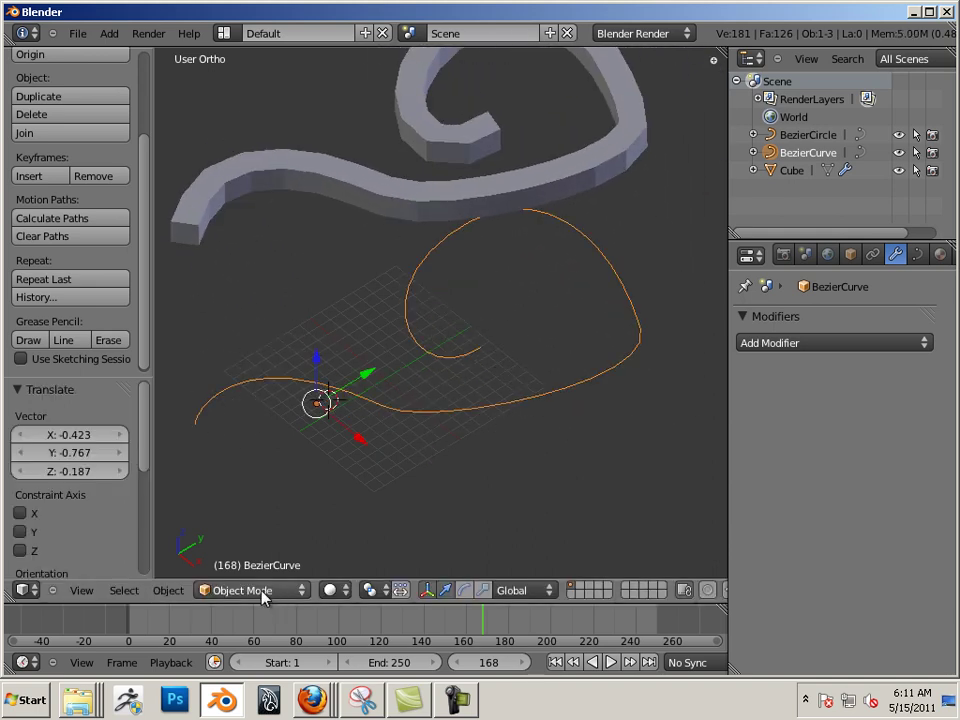
Set the curve's origin to its geometry using Origin to Geometry
click(175, 591)
mouse_move(213, 538)
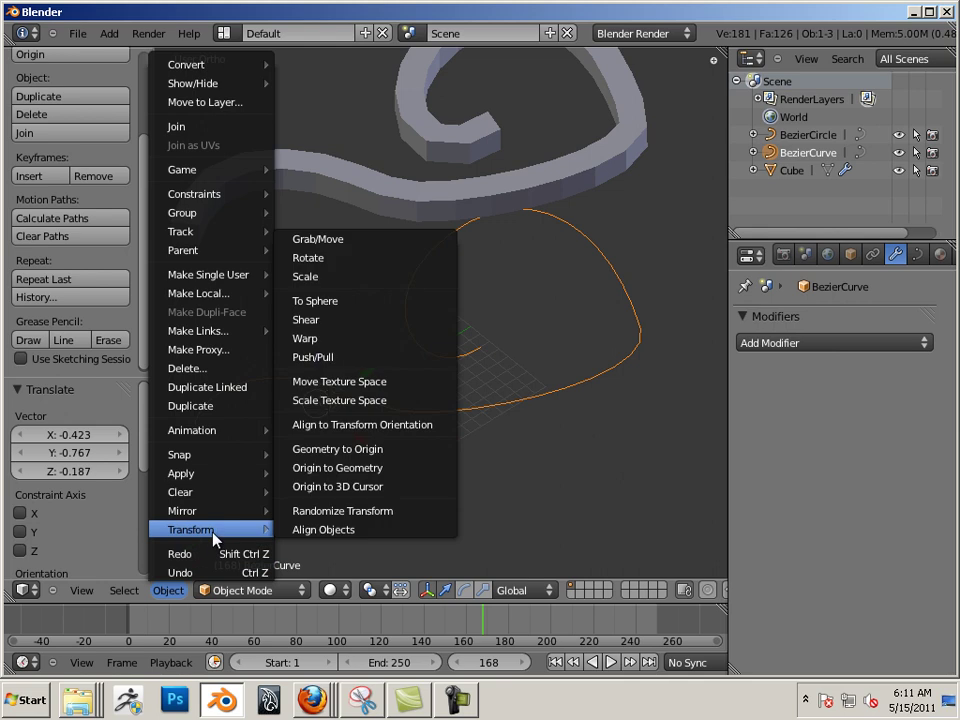
click(345, 471)
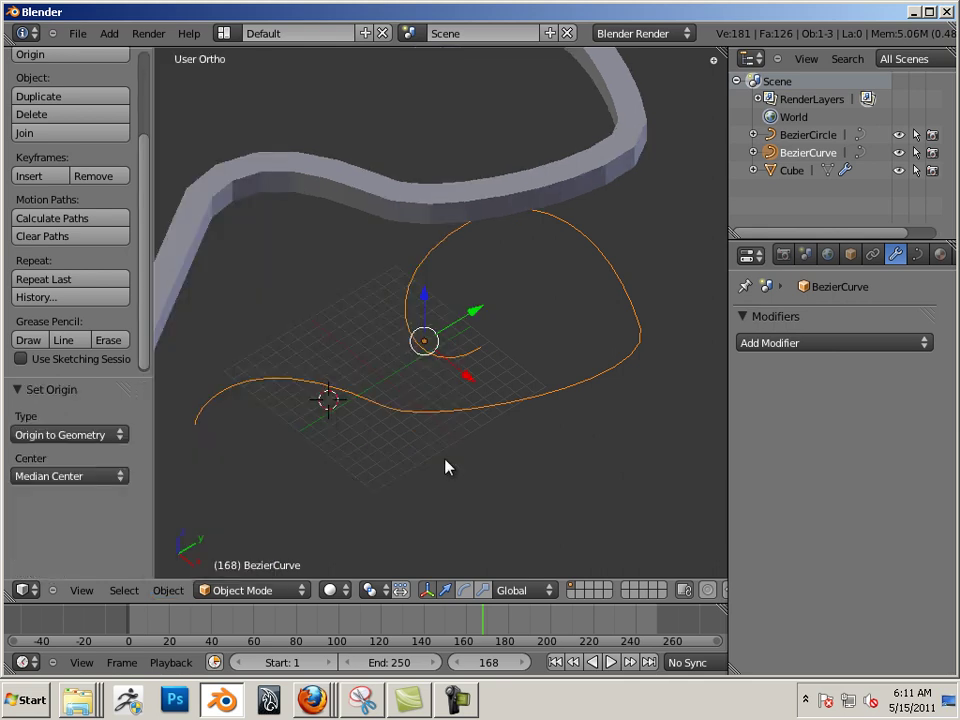
scroll(446, 463, down, 5)
middle_drag(380, 385, 476, 474)
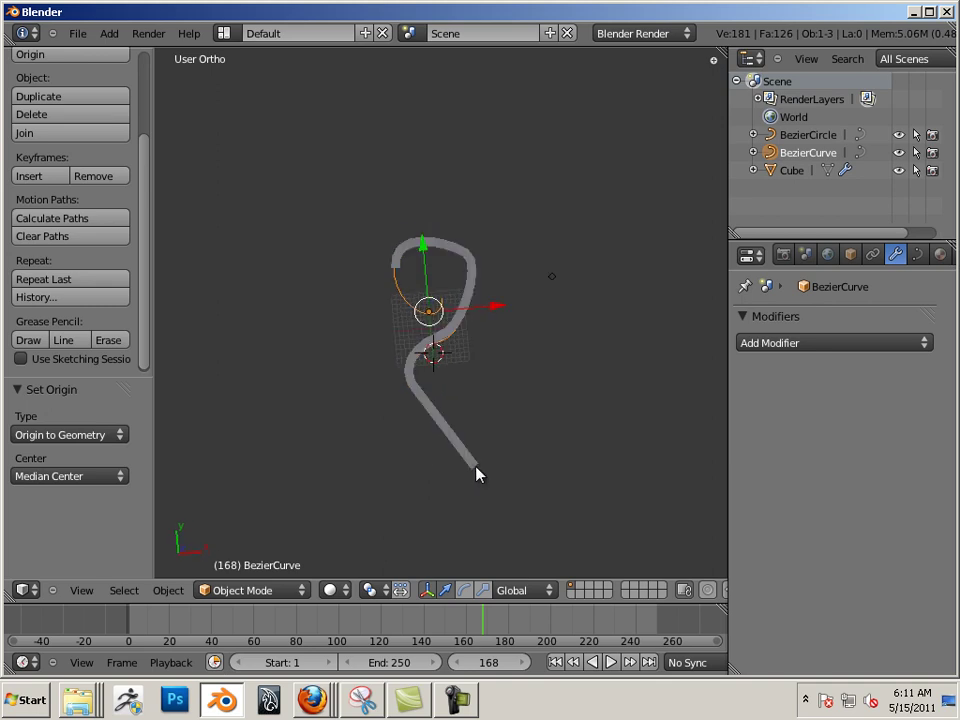
Place the 3D cursor on the curve and set the curve's origin to the 3D cursor
middle_drag(481, 409, 418, 377)
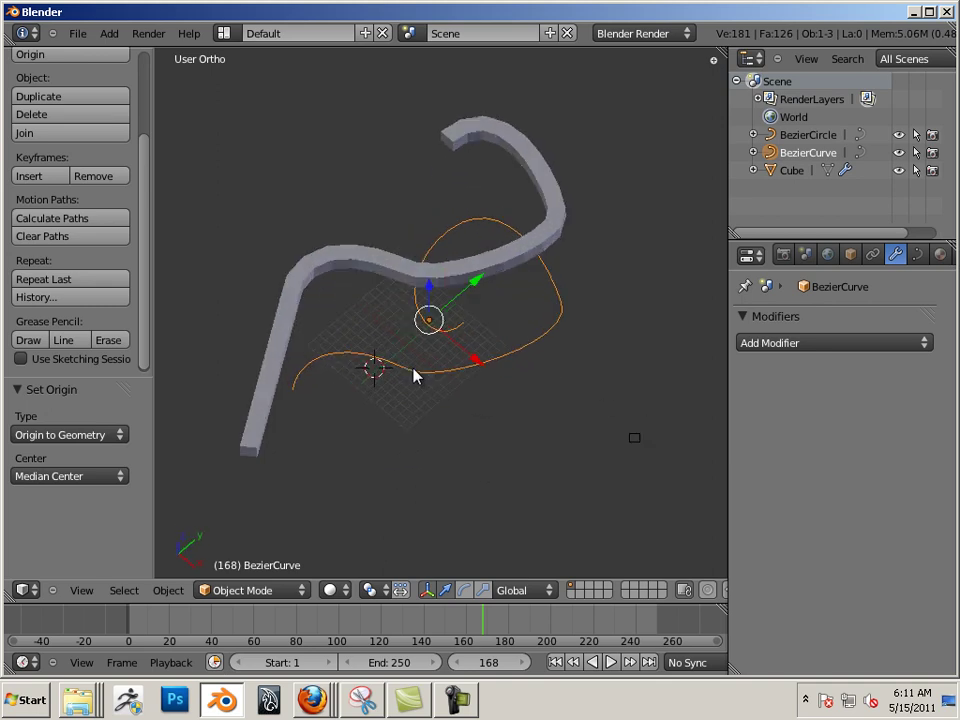
scroll(481, 421, up, 3)
shift+middle_drag(481, 421, 545, 414)
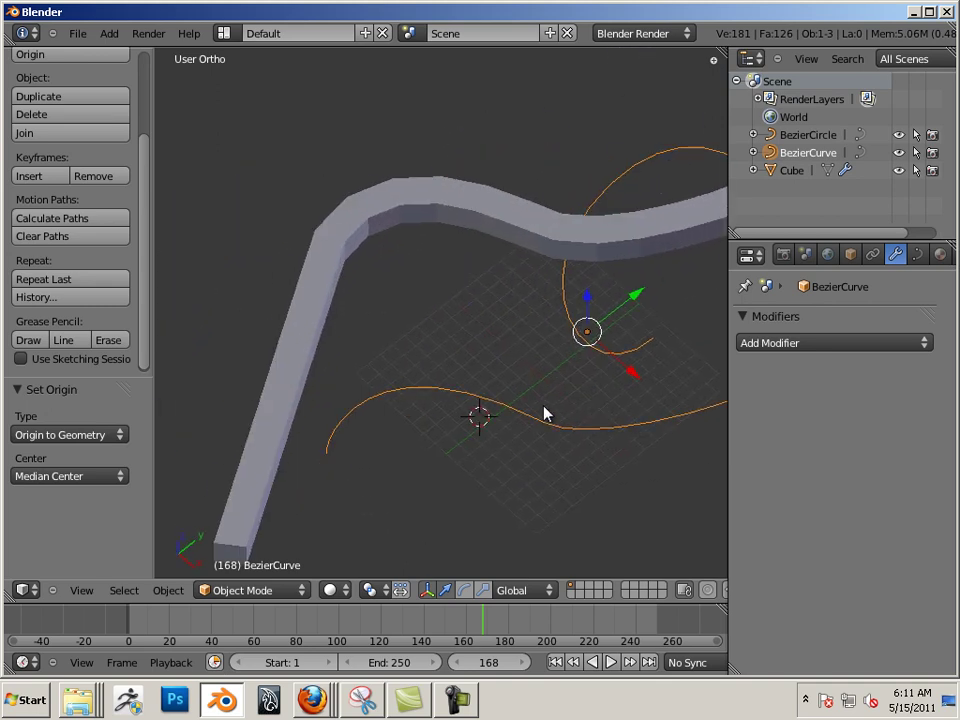
click(451, 392)
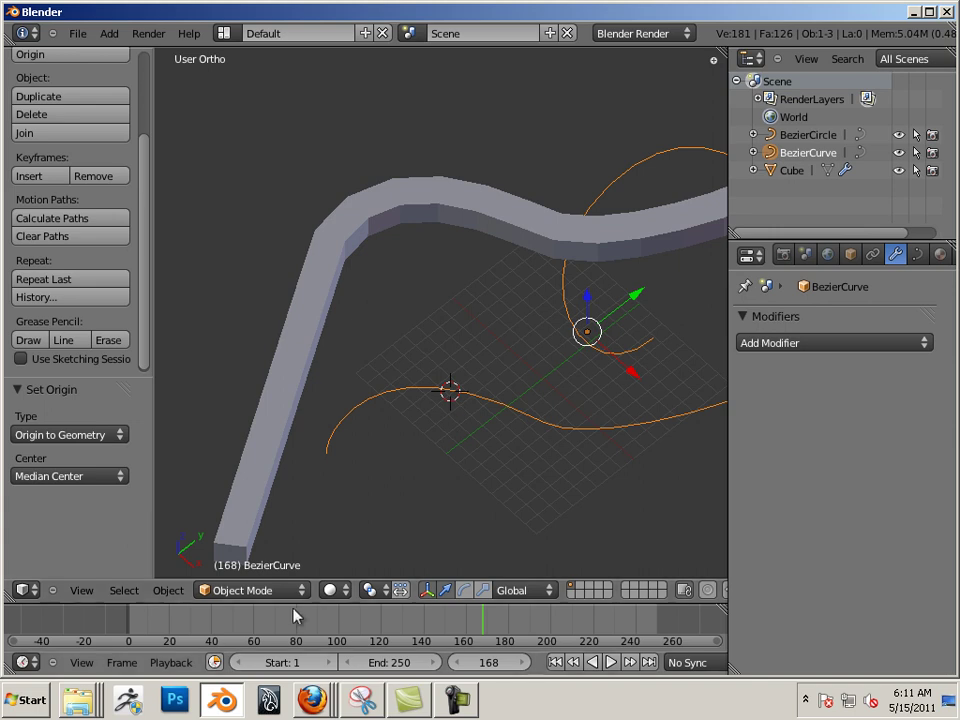
click(168, 591)
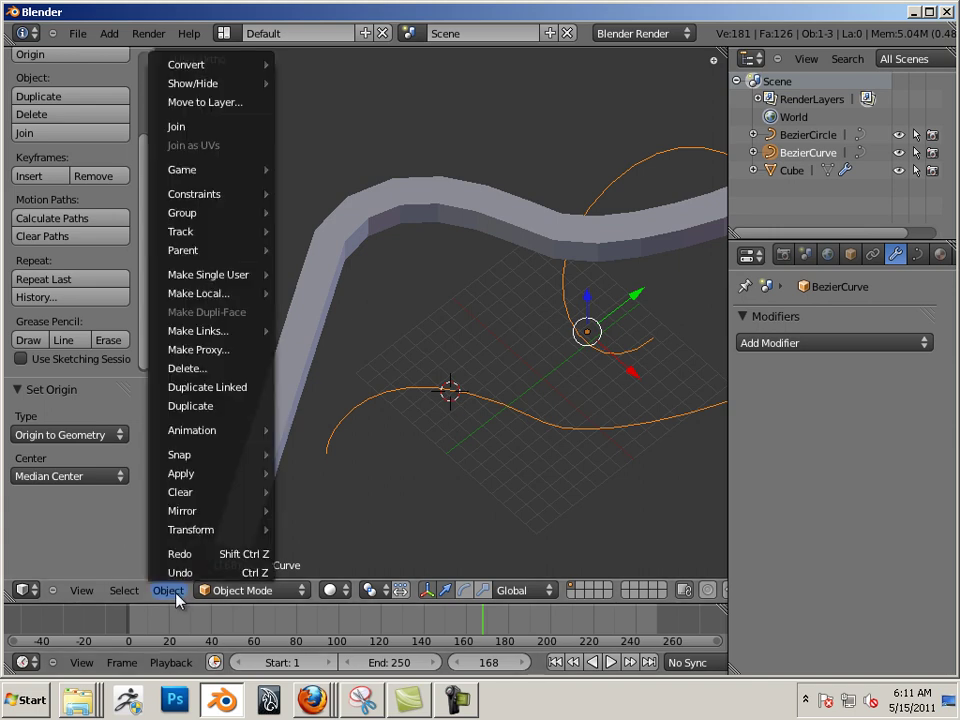
mouse_move(206, 527)
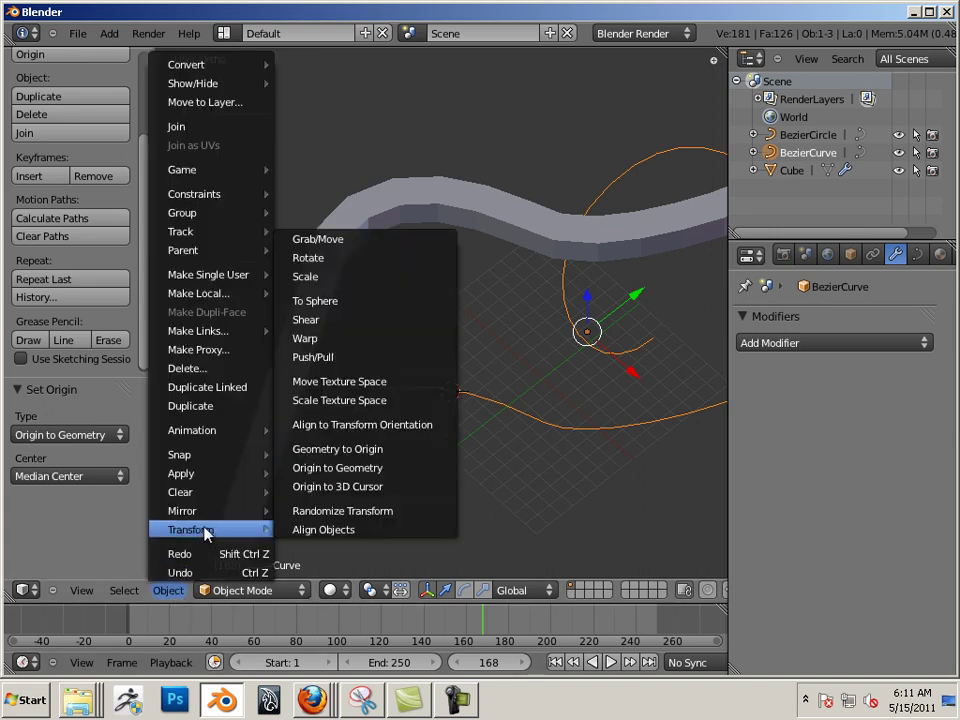
click(367, 494)
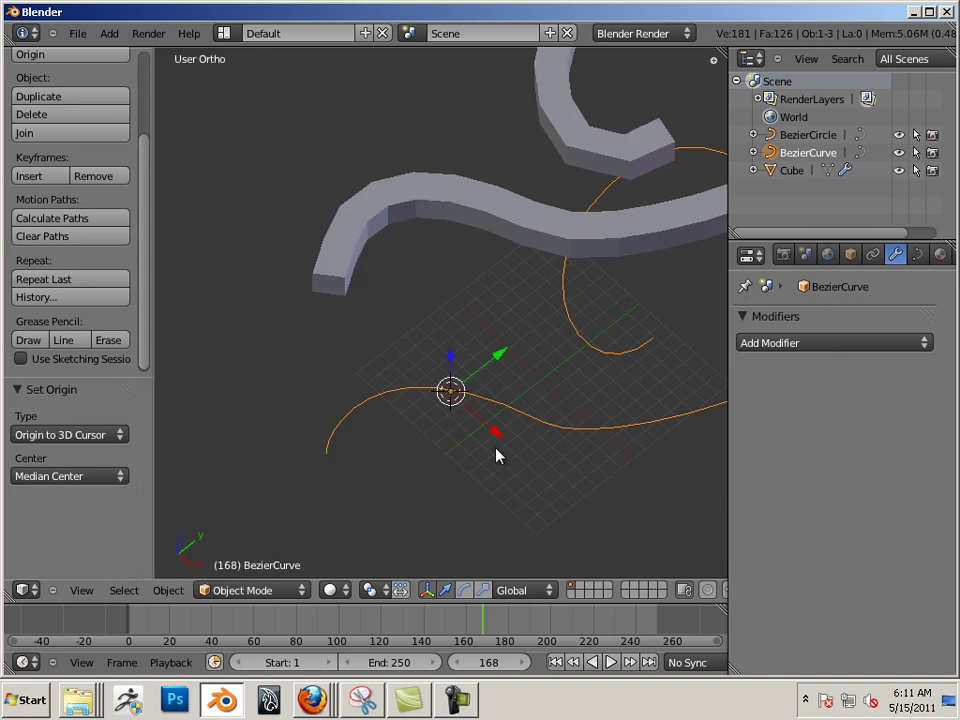
Slide the curve along the Y axis to Y -1.788
middle_drag(497, 455, 518, 379)
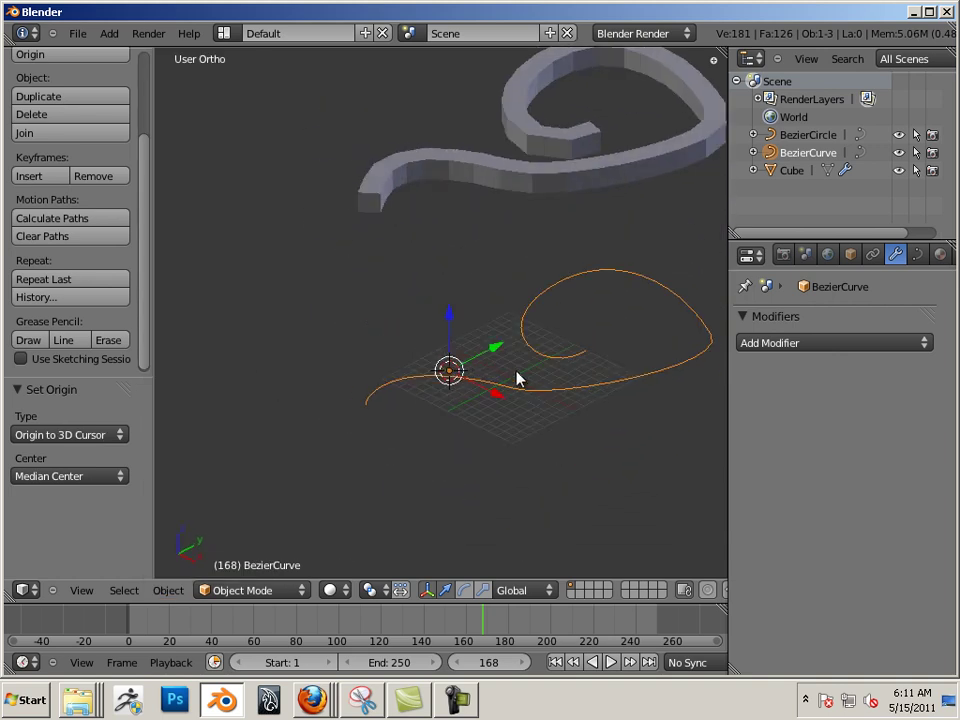
drag(496, 349, 534, 339)
middle_drag(534, 339, 434, 414)
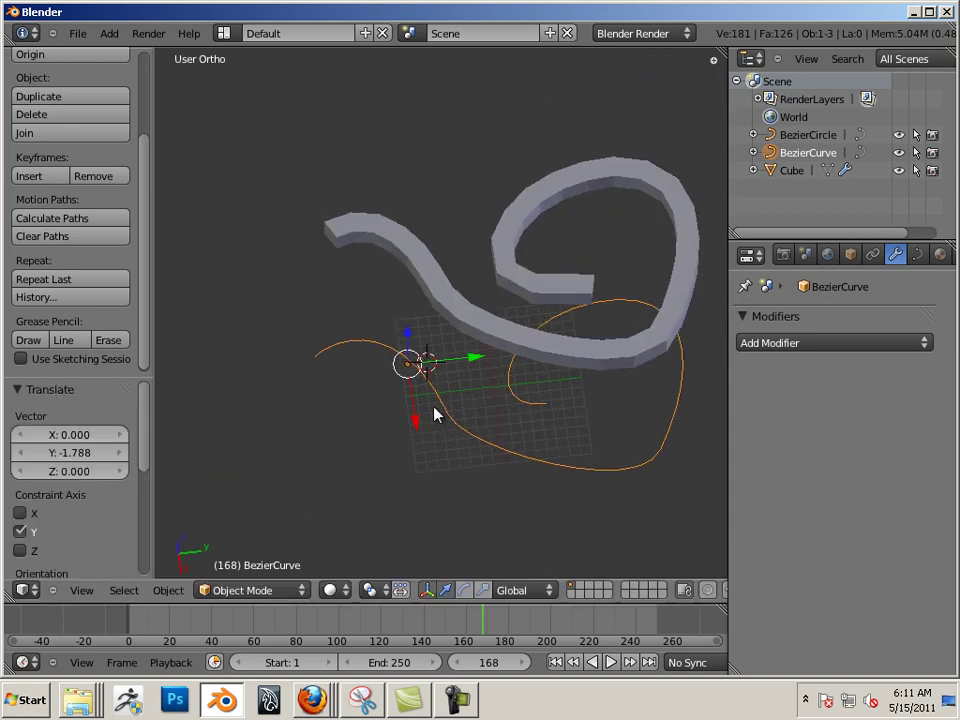
drag(467, 358, 463, 430)
Finish moving the curve to Y -0.931, then remove the Cube's Curve modifier
middle_drag(463, 430, 537, 329)
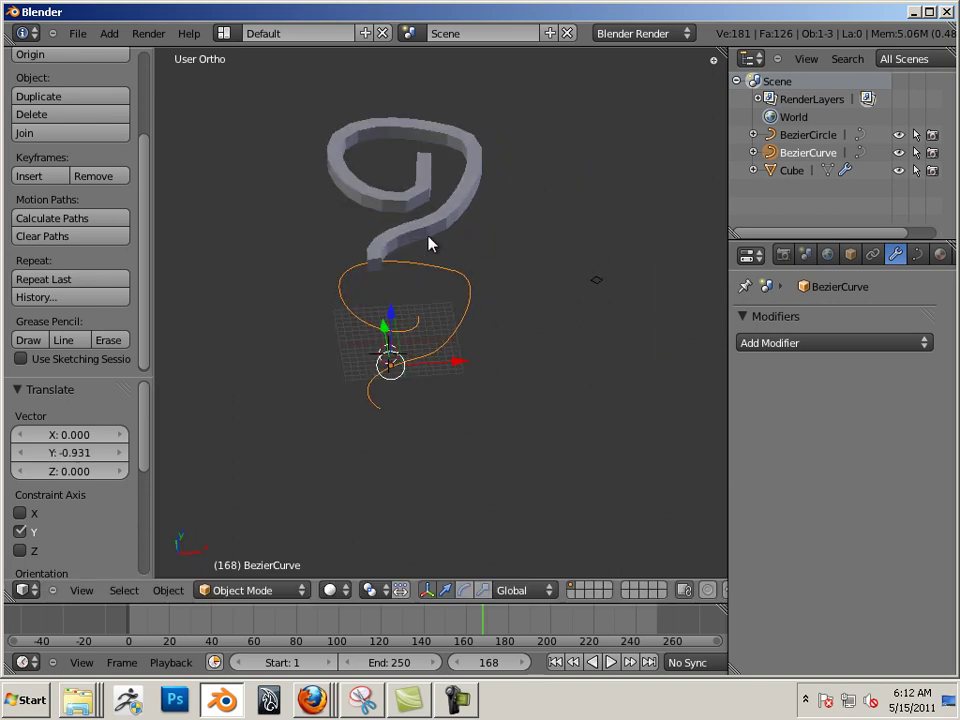
right_click(428, 210)
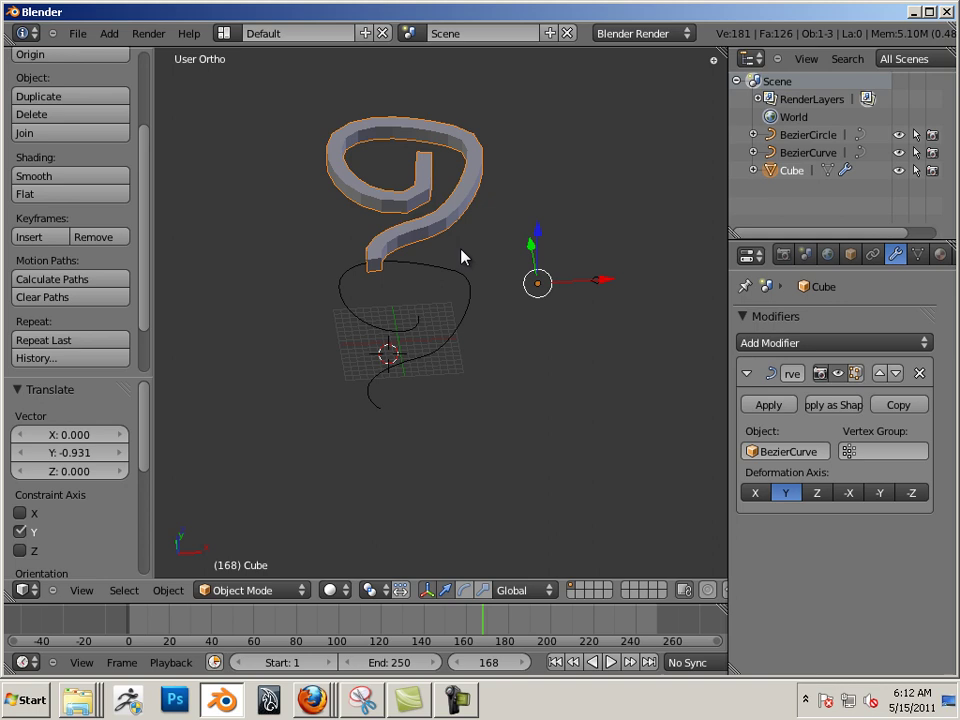
click(919, 373)
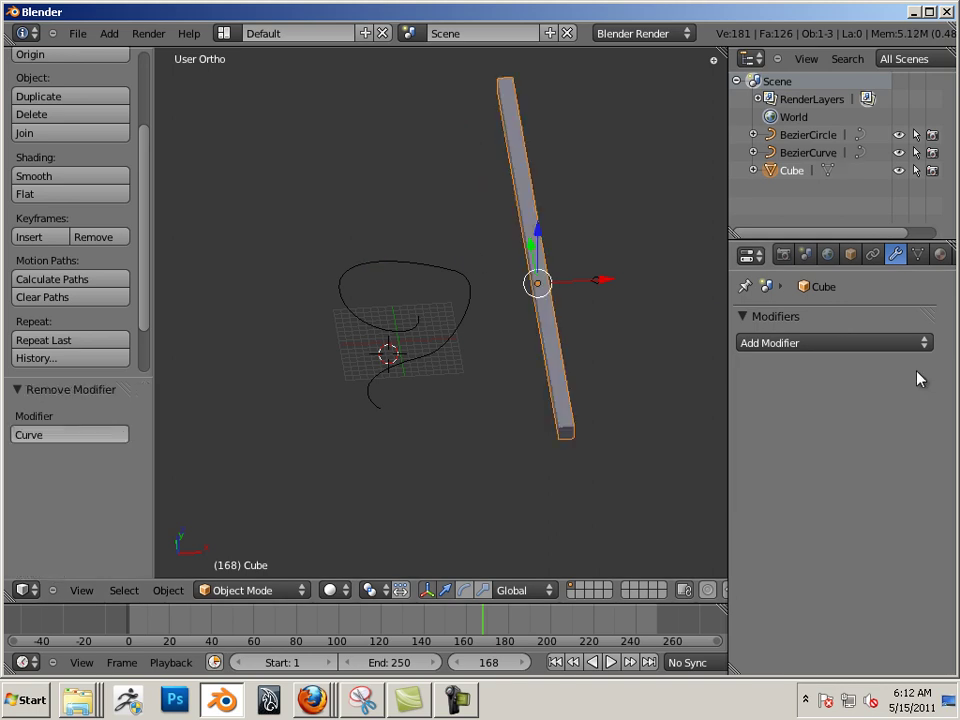
Move the straight Cube bar away along the X and Y axes
drag(603, 286, 858, 300)
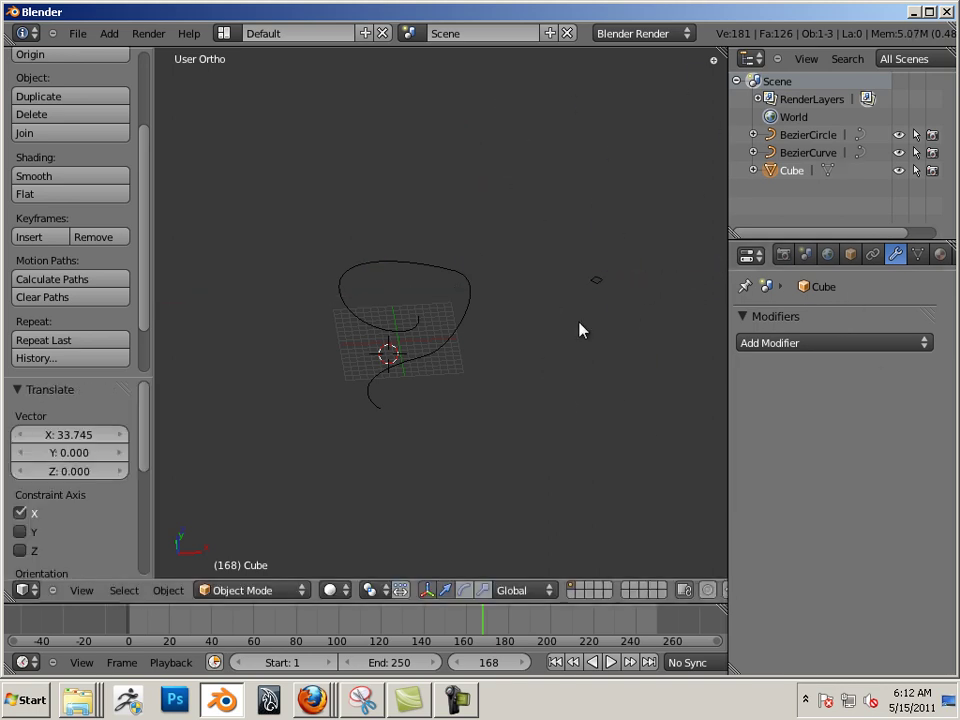
middle_drag(579, 328, 483, 413)
scroll(520, 350, up, 2)
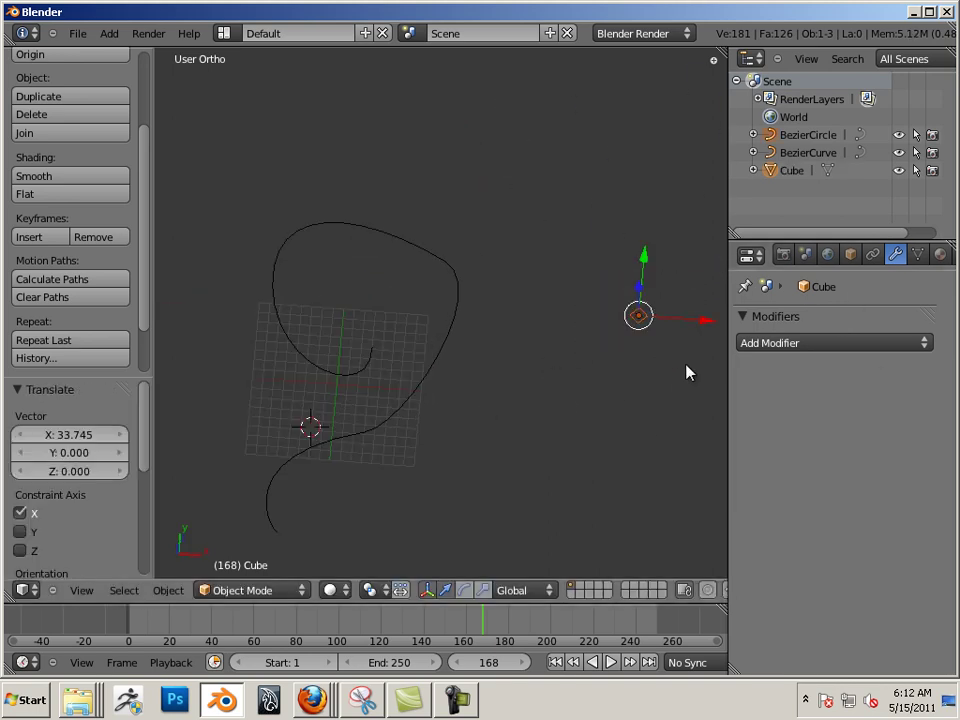
drag(690, 321, 572, 301)
drag(514, 253, 480, 461)
shift+middle_drag(480, 461, 505, 289)
scroll(549, 343, up, 3)
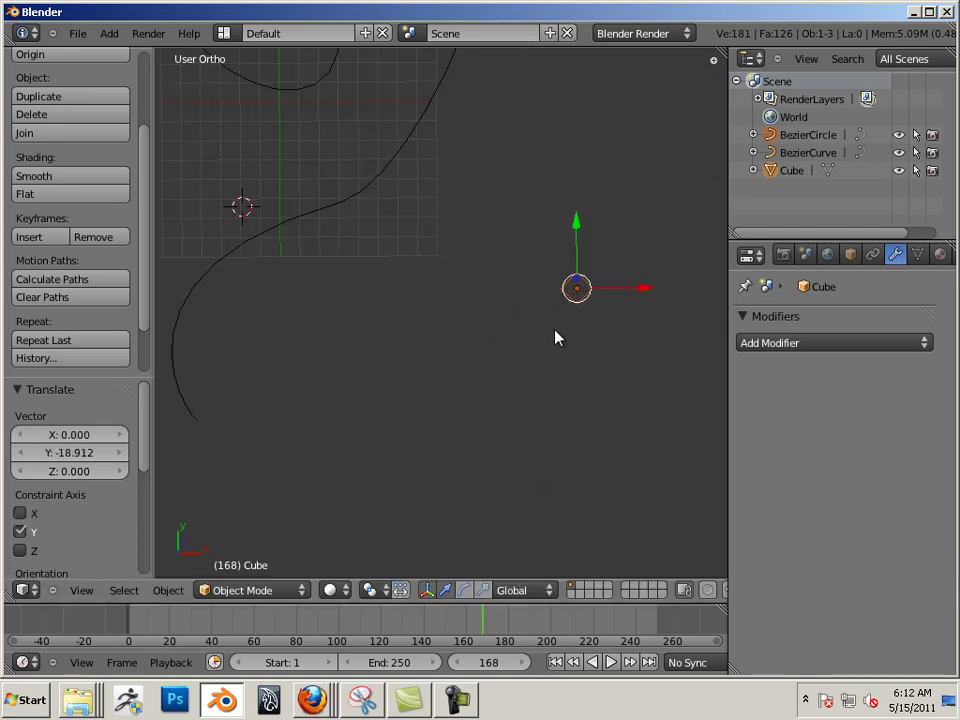
Delete the old Bezier circle and add a new one placed at X 17.855
key(x)
click(553, 334)
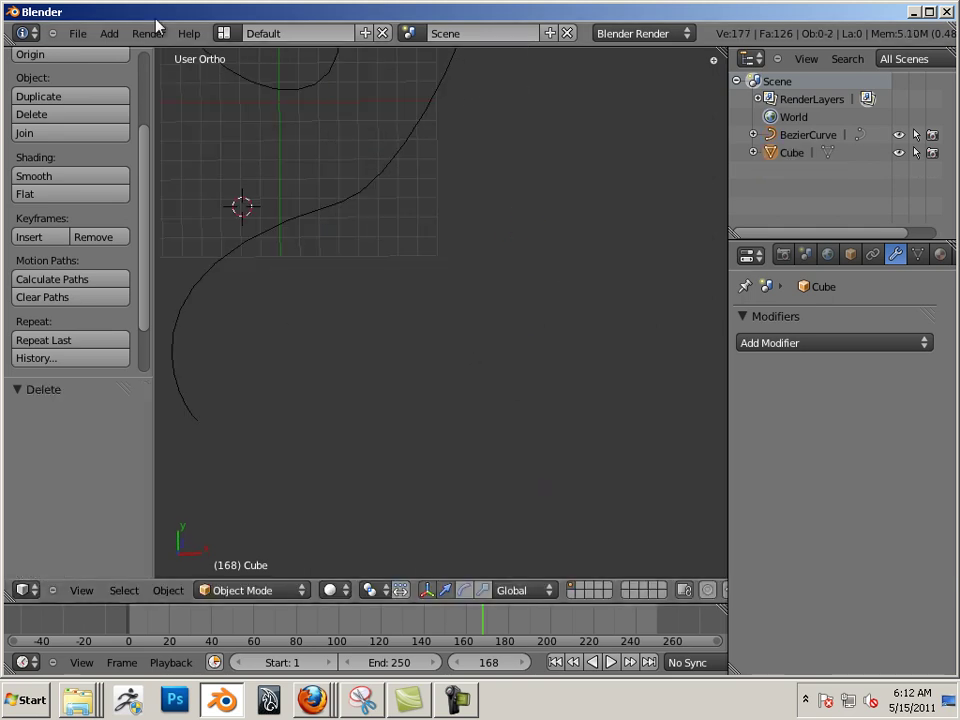
click(108, 33)
mouse_move(125, 71)
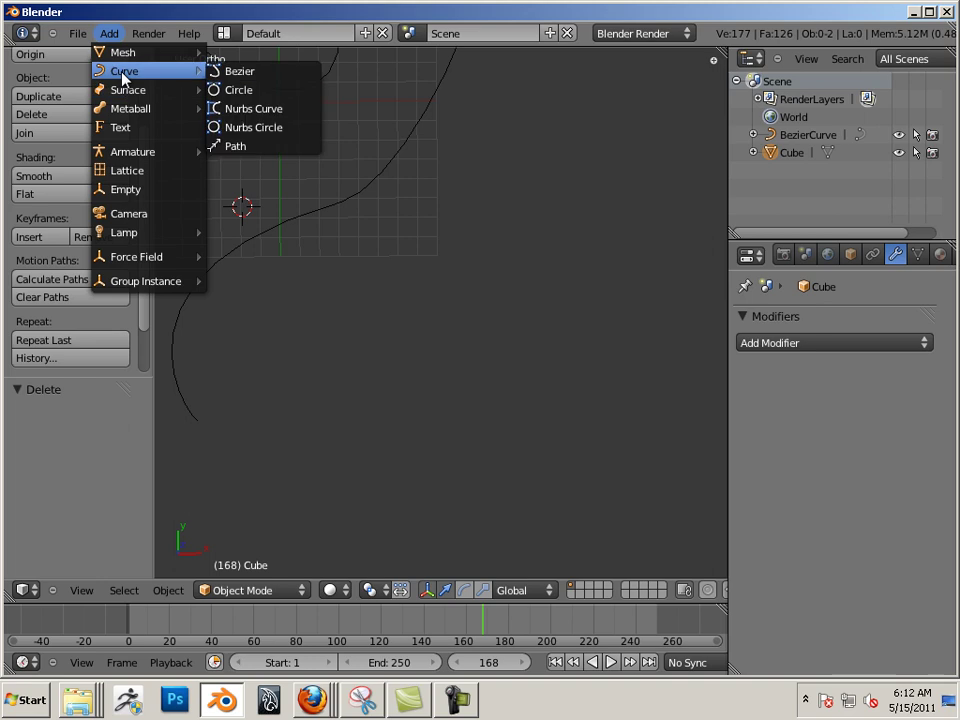
click(250, 89)
key(g)
key(x)
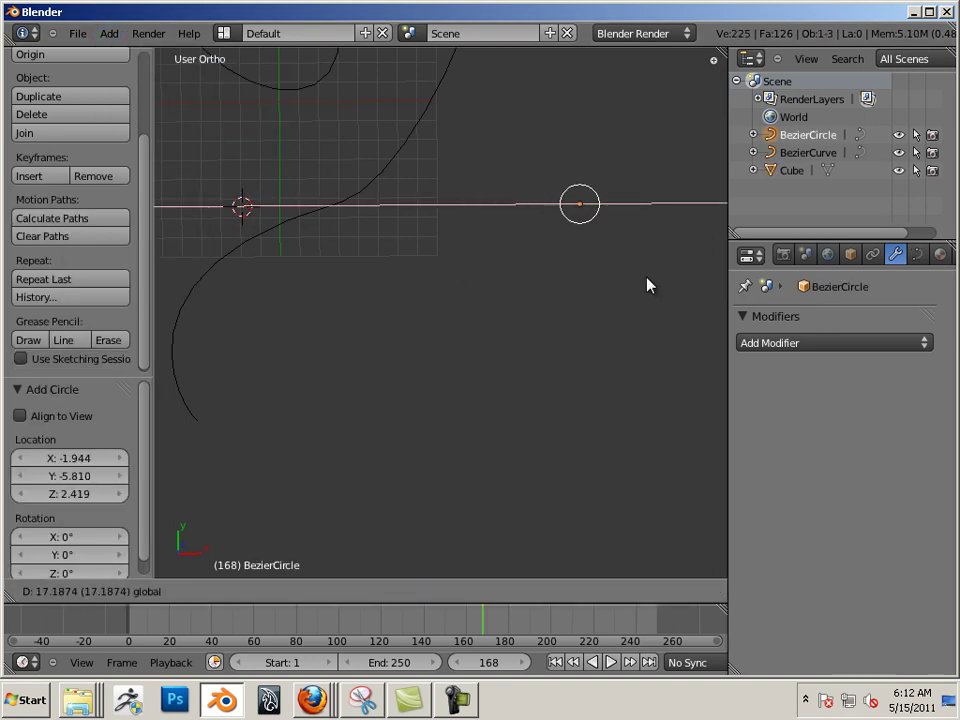
click(600, 285)
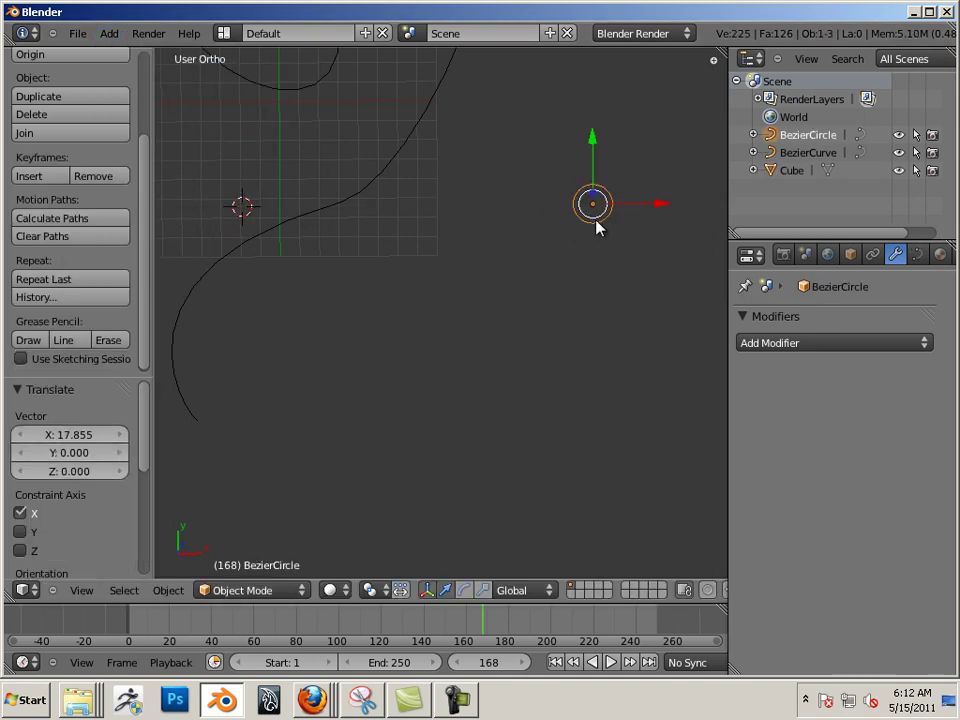
Set all of the new circle's point handles to Vector, making a diamond shape
key(Tab)
key(b)
drag(546, 165, 614, 289)
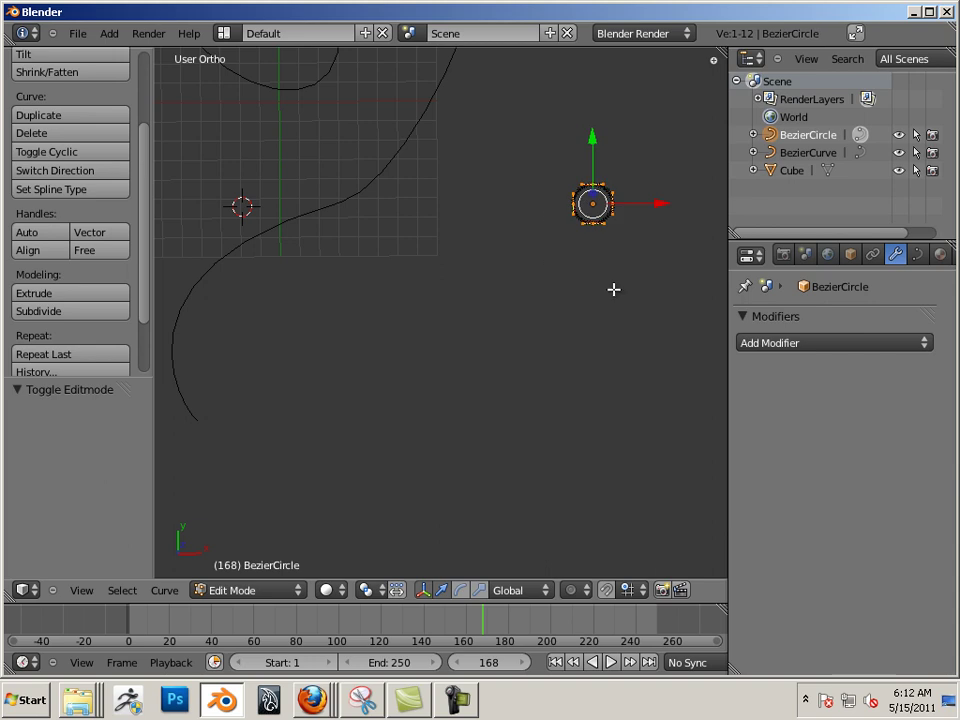
click(90, 236)
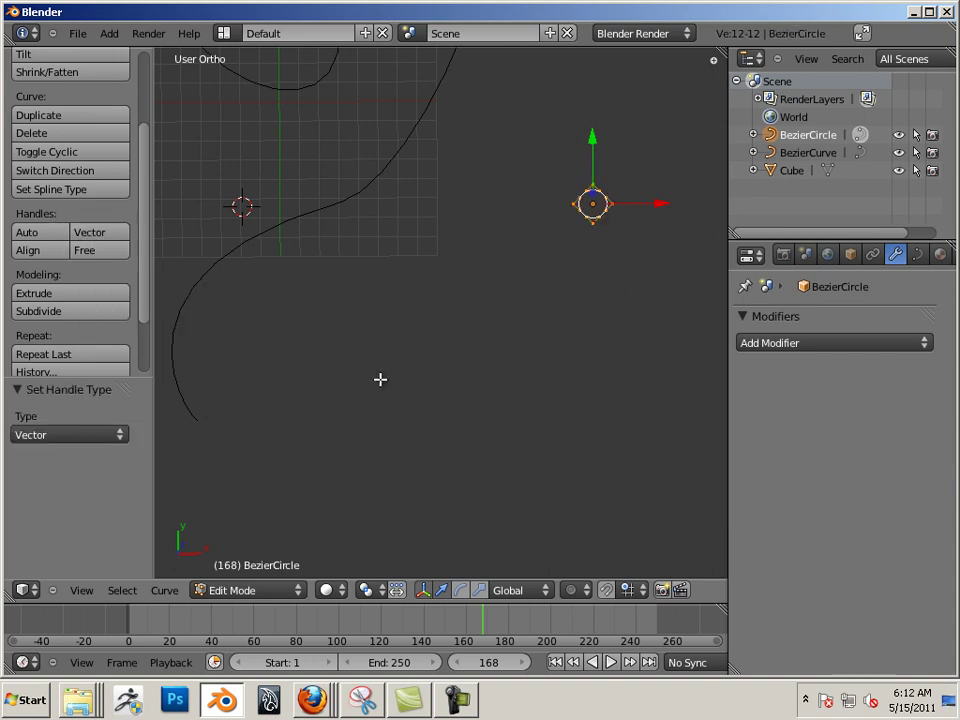
shift+middle_drag(626, 242, 512, 347)
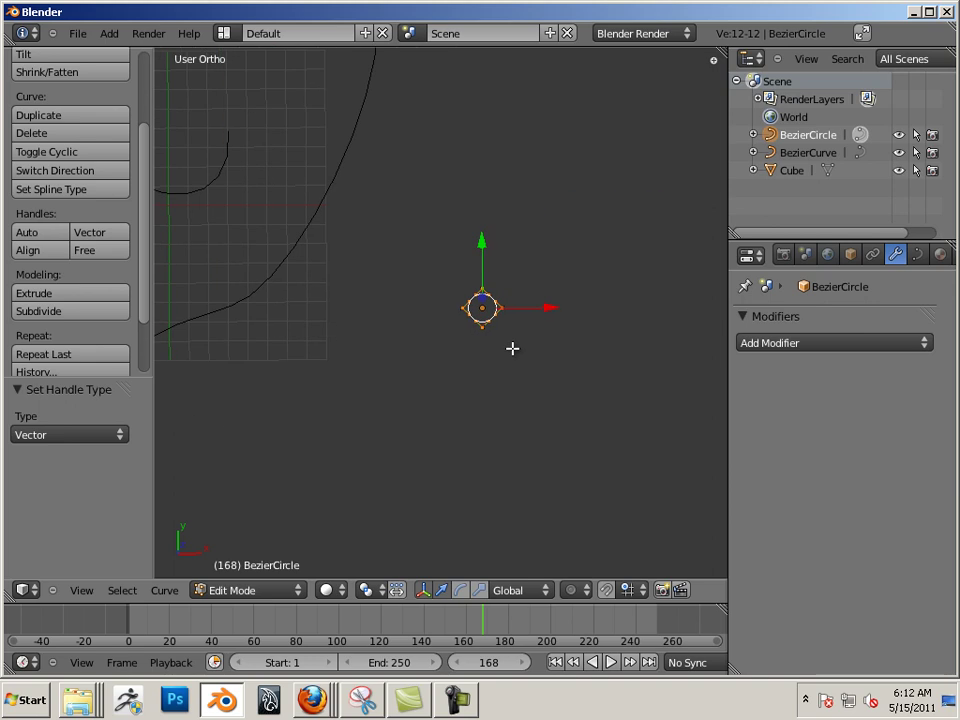
scroll(647, 384, up, 5)
scroll(572, 347, down, 2)
shift+middle_drag(572, 347, 528, 387)
scroll(528, 387, up, 8)
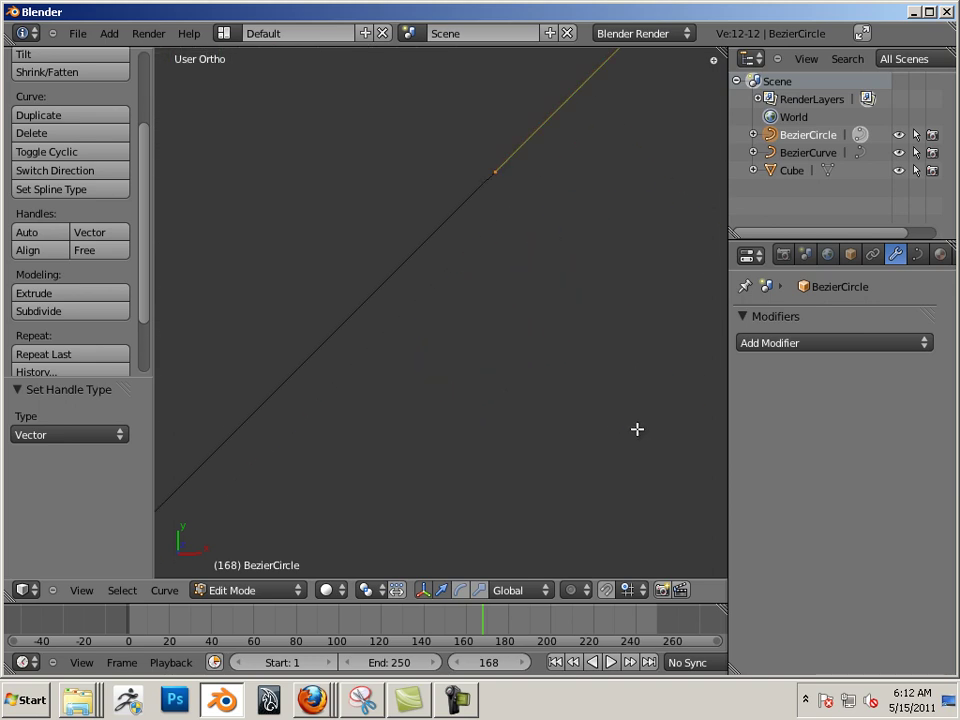
scroll(638, 428, down, 7)
scroll(351, 343, down, 8)
shift+middle_drag(351, 343, 446, 251)
Set the question-mark BezierCurve's Bevel Object to BezierCircle in its Geometry settings
key(Tab)
right_click(415, 288)
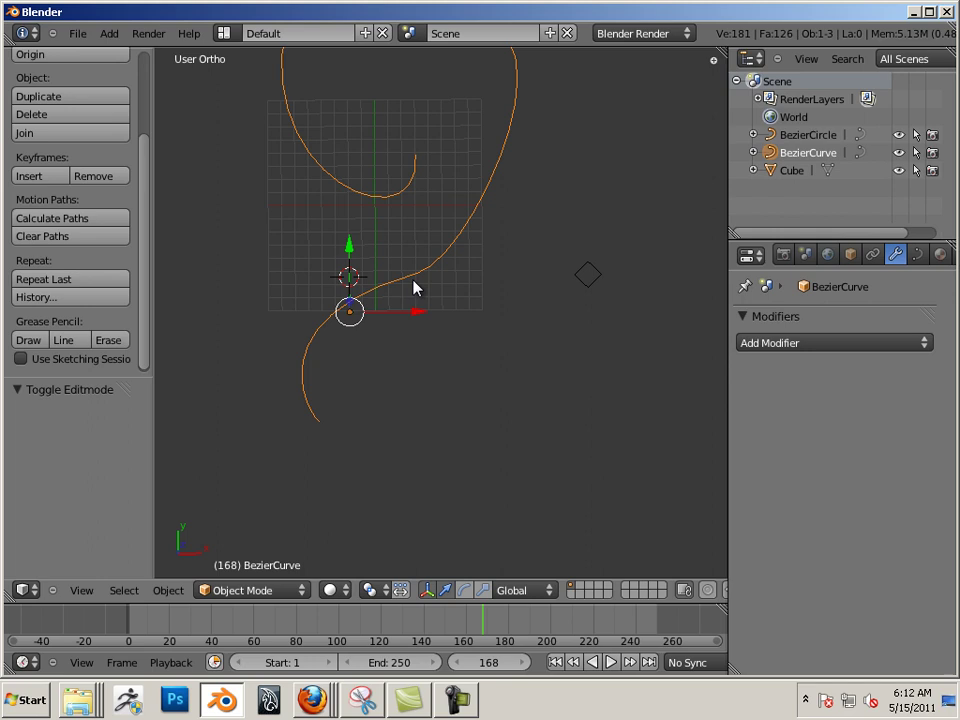
click(917, 254)
scroll(879, 489, down, 5)
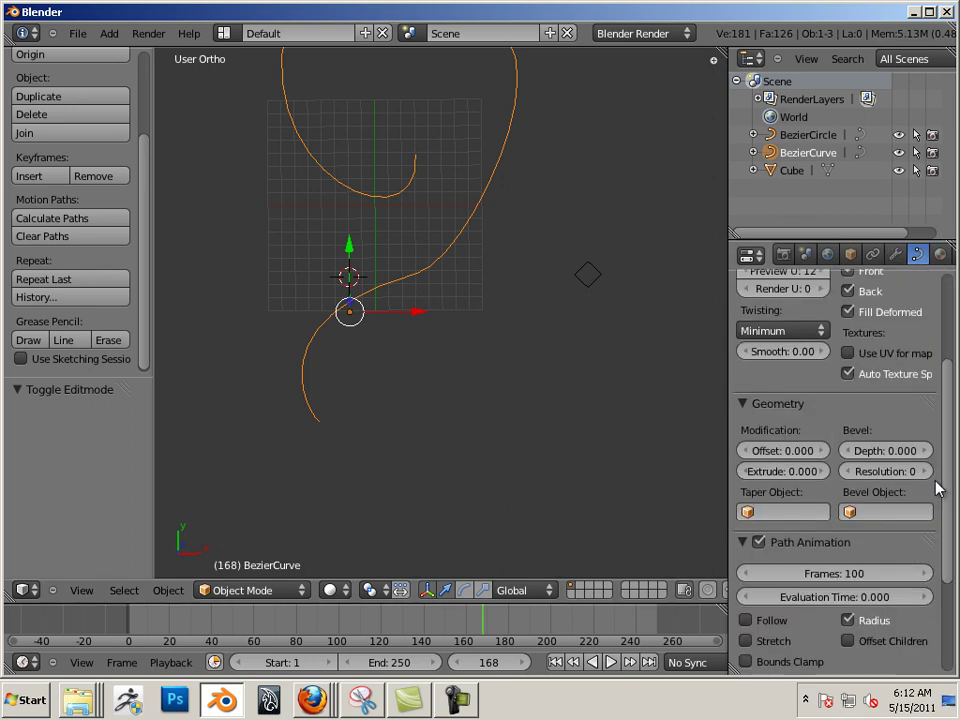
click(897, 517)
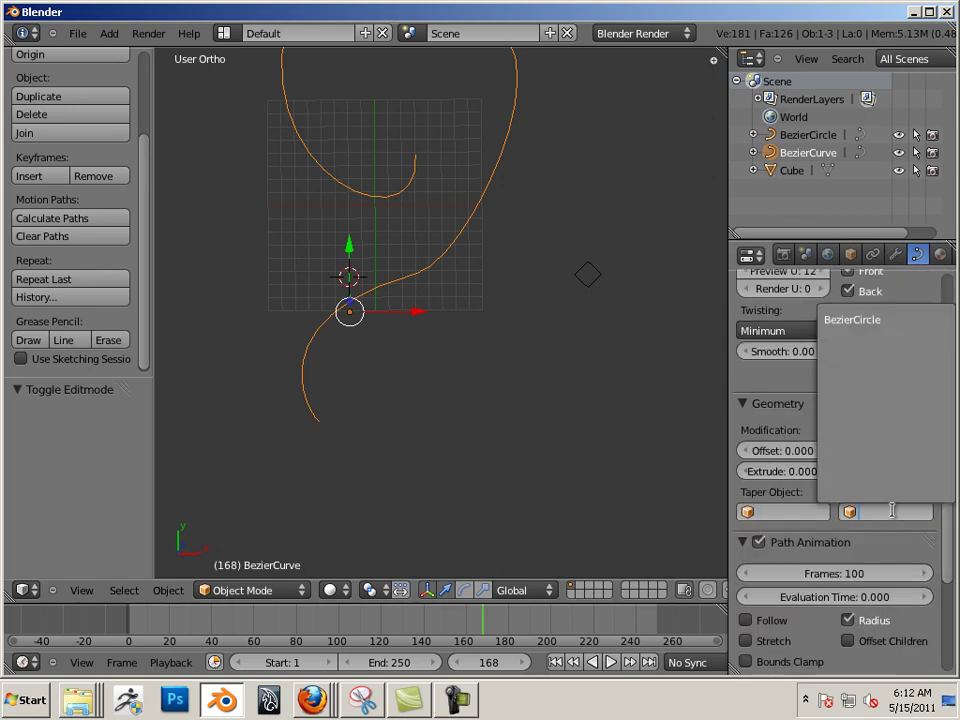
click(850, 321)
middle_drag(478, 371, 573, 381)
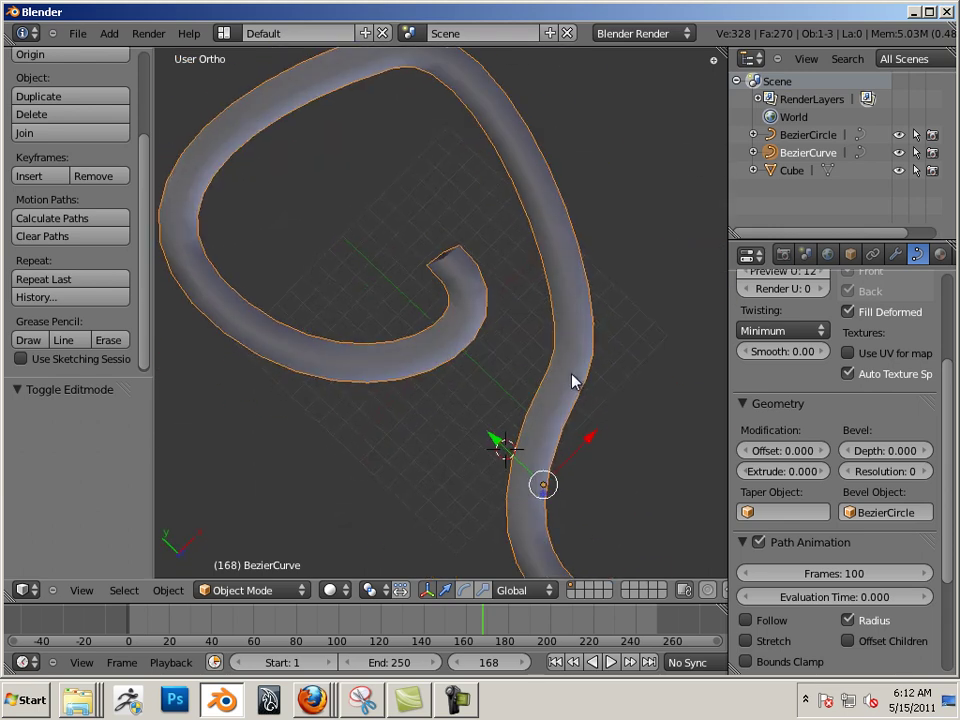
In Top view, extrude a new point above the hook end and adjust its lower handle
key(KP_7)
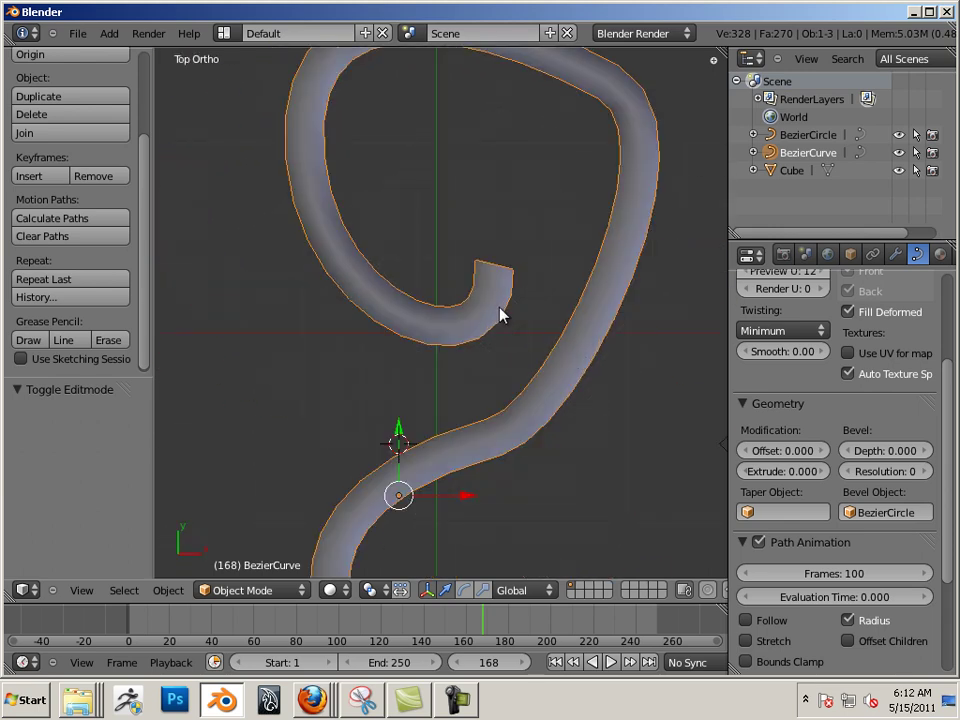
key(Tab)
right_click(493, 267)
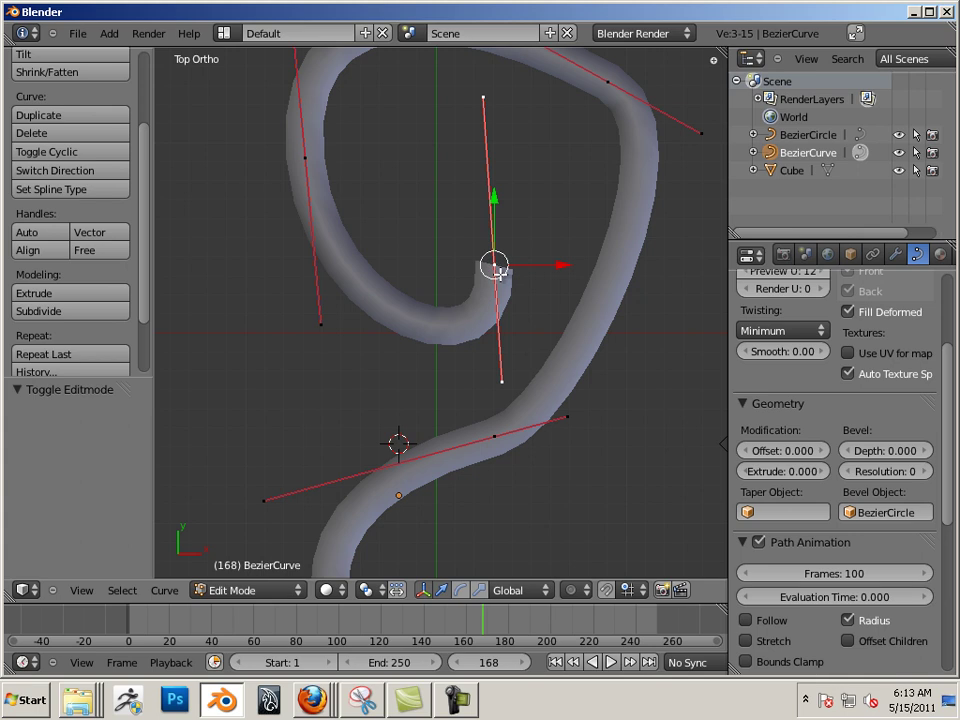
key(e)
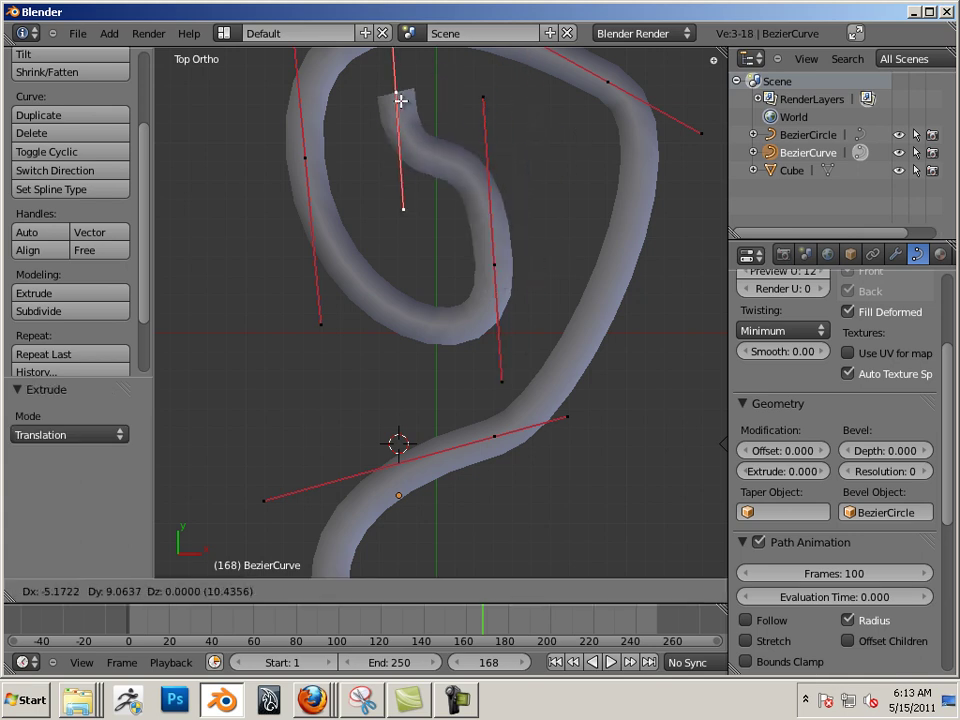
click(388, 106)
right_click(392, 212)
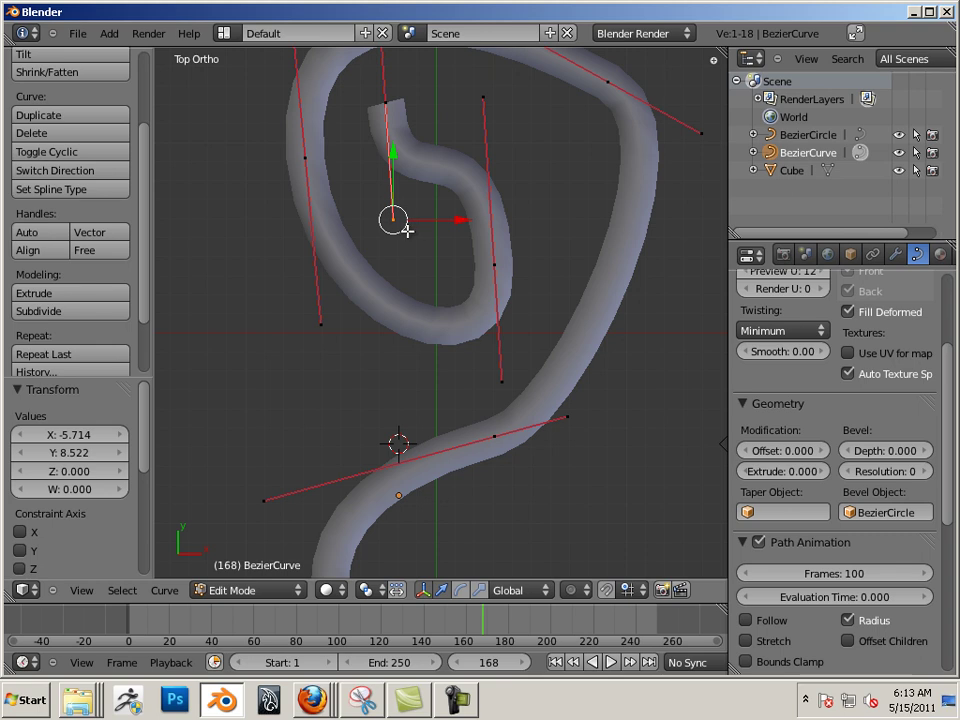
key(g)
click(358, 211)
Extrude another point from the curve's end toward the loop's right side, then exit Edit Mode
right_click(388, 101)
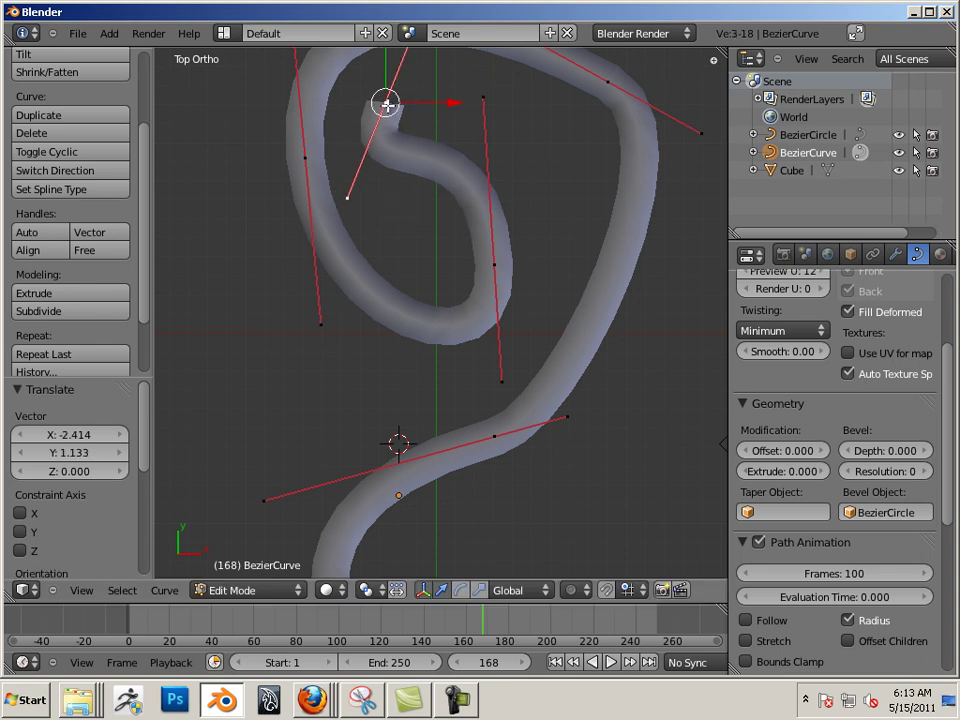
key(Tab)
key(Tab)
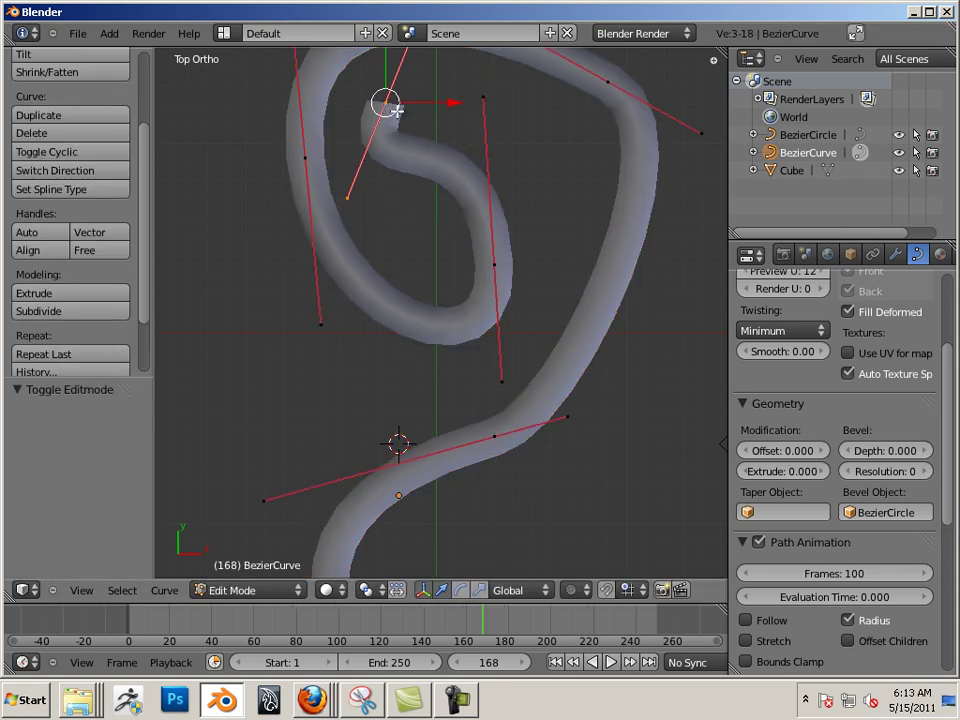
key(e)
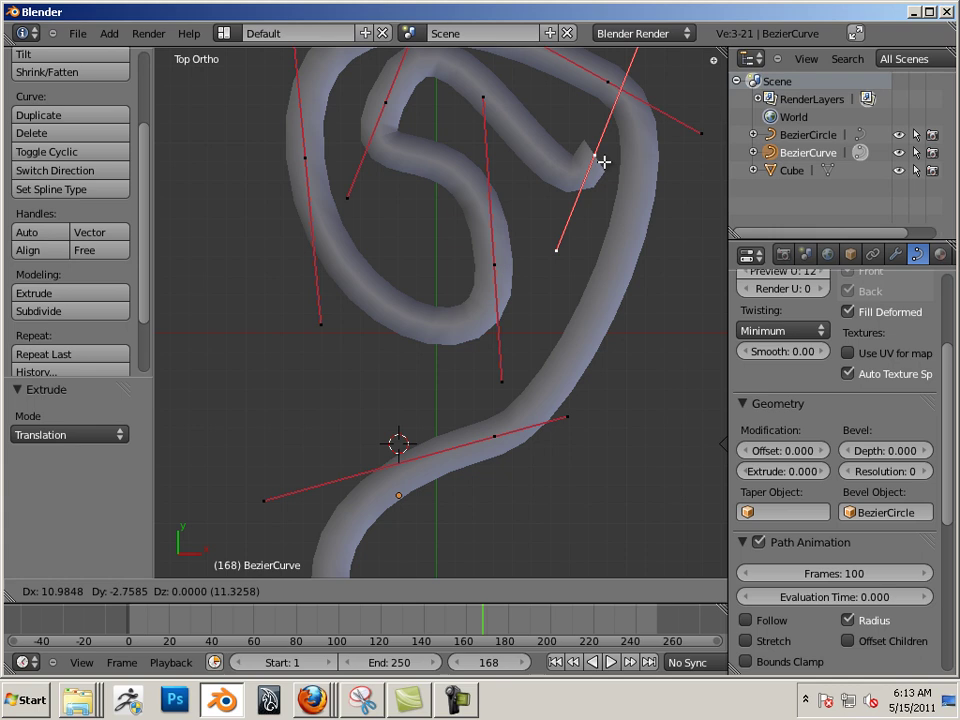
click(592, 168)
middle_drag(577, 292, 643, 241)
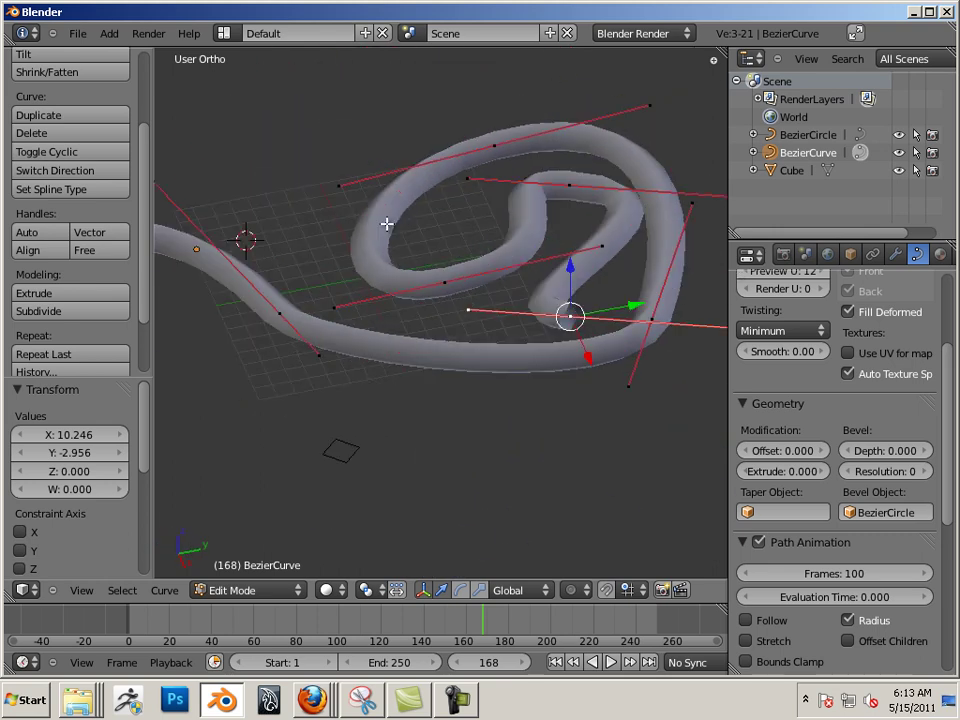
middle_drag(386, 224, 436, 286)
key(Tab)
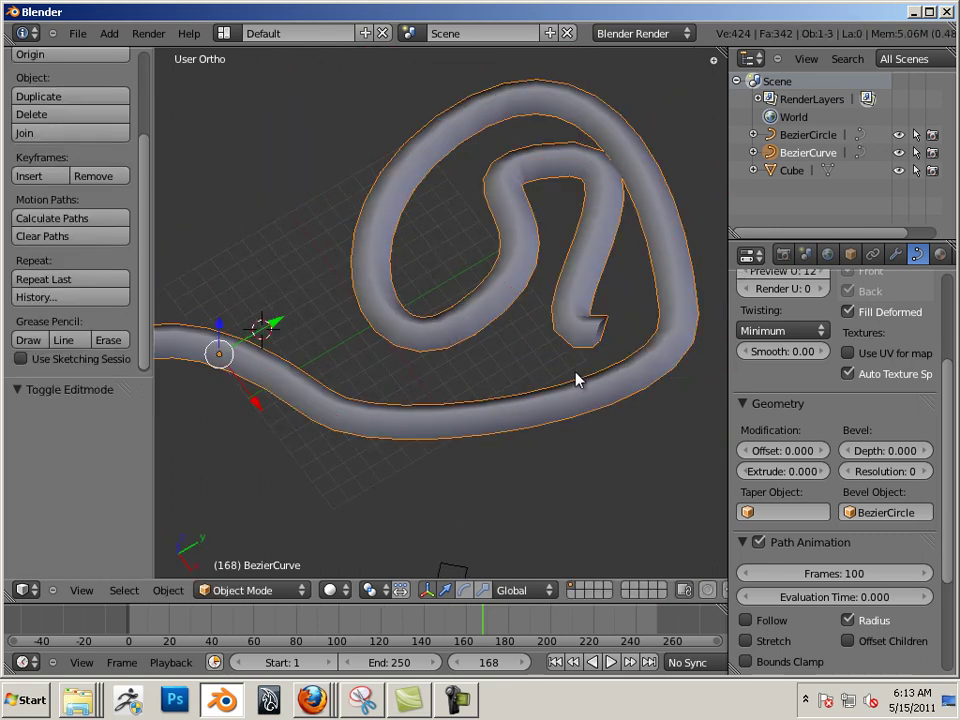
scroll(576, 380, down, 4)
Move the whole curve object to a new position in the viewport
key(g)
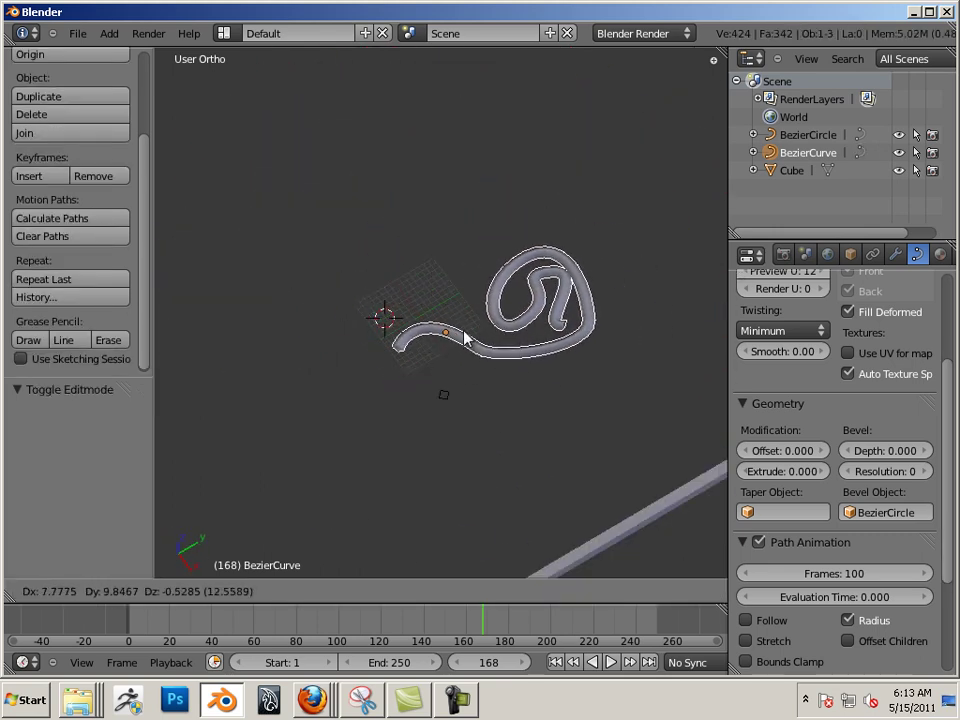
click(465, 338)
scroll(533, 377, up, 5)
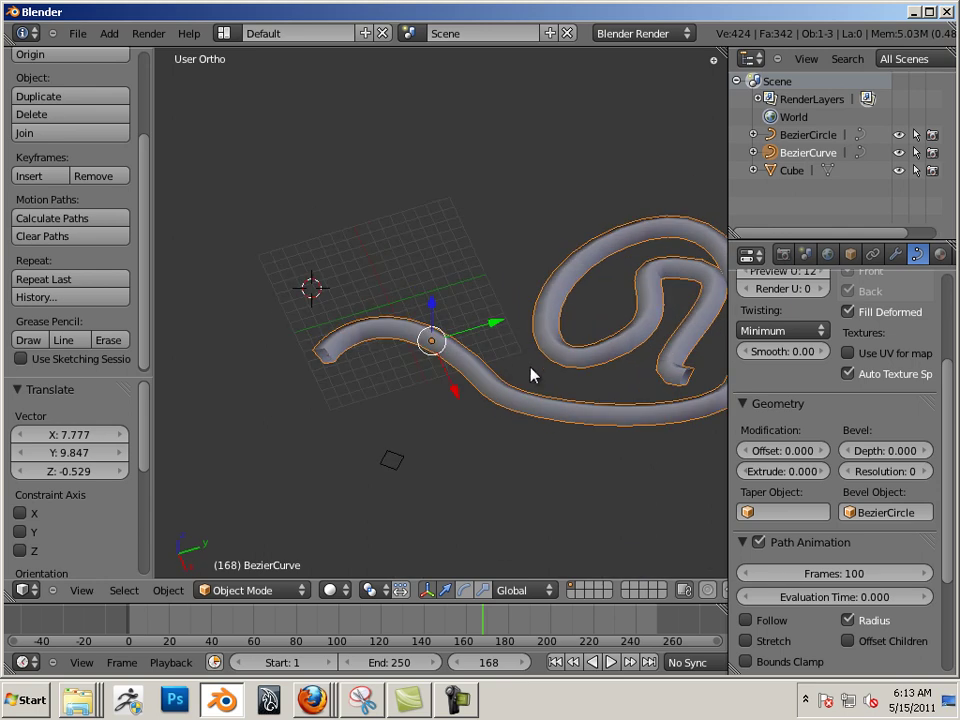
Convert the tube curve into a mesh and shift it along the Y axis
click(169, 590)
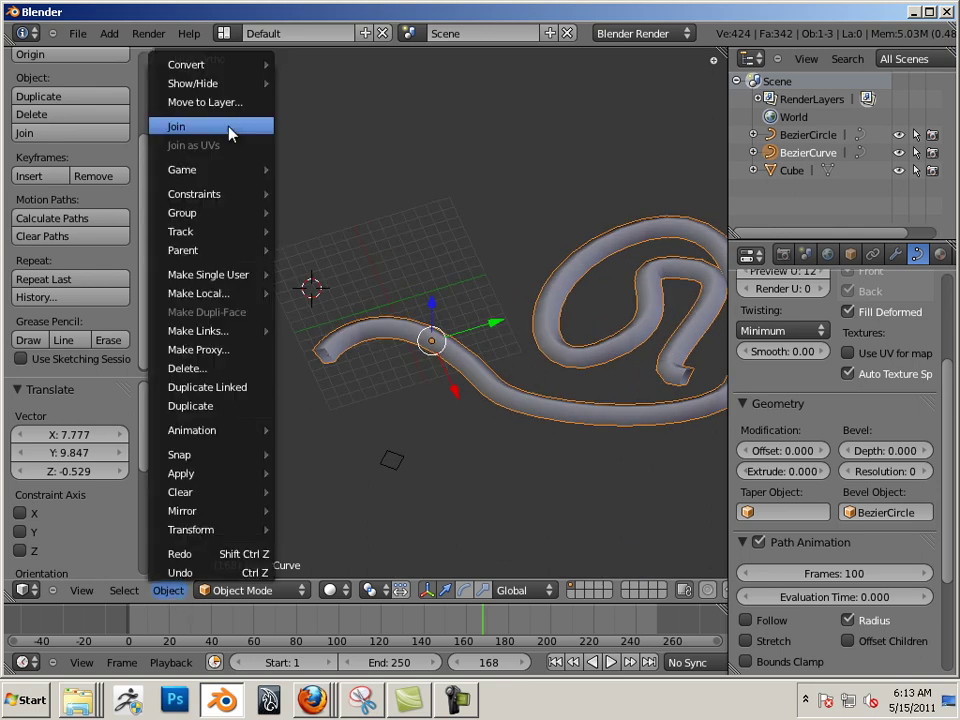
mouse_move(170, 62)
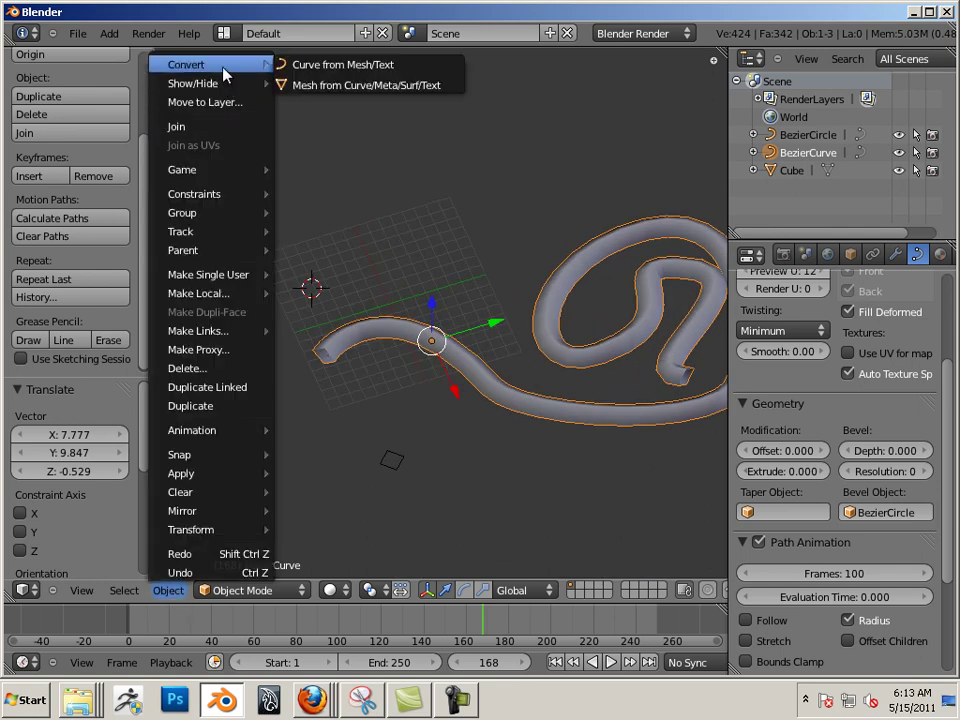
click(342, 88)
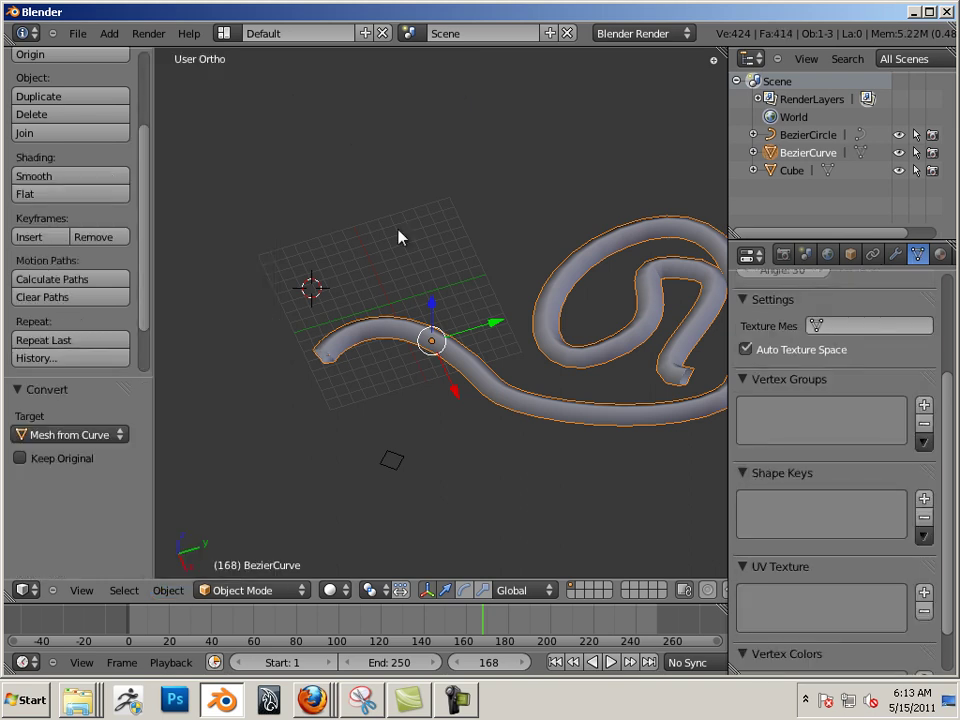
drag(489, 336, 340, 348)
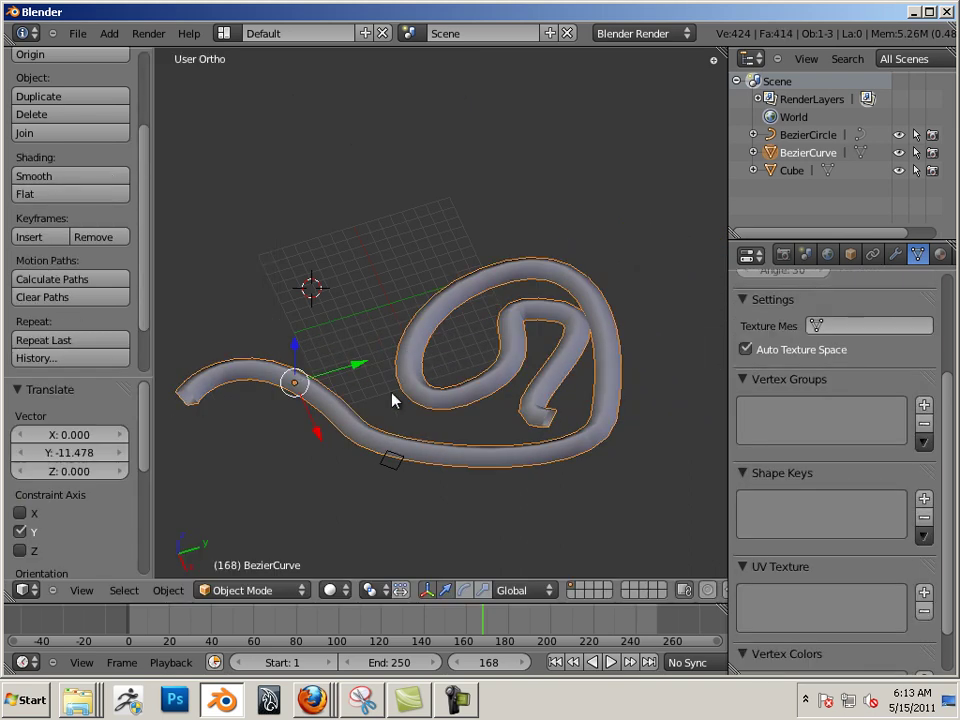
Inspect the tube mesh's geometry in Edit Mode, then return to Object Mode
key(Tab)
middle_drag(420, 407, 581, 323)
scroll(581, 323, up, 4)
scroll(611, 381, down, 2)
shift+middle_drag(611, 381, 570, 358)
scroll(570, 358, down, 3)
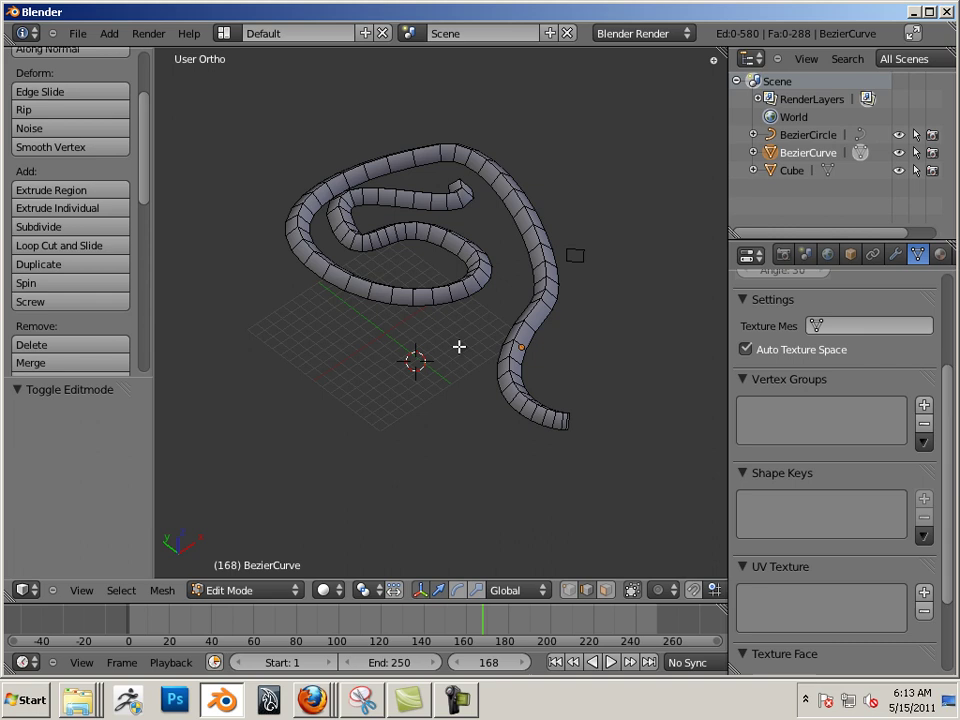
middle_drag(543, 423, 493, 390)
scroll(455, 369, up, 2)
right_click(493, 390)
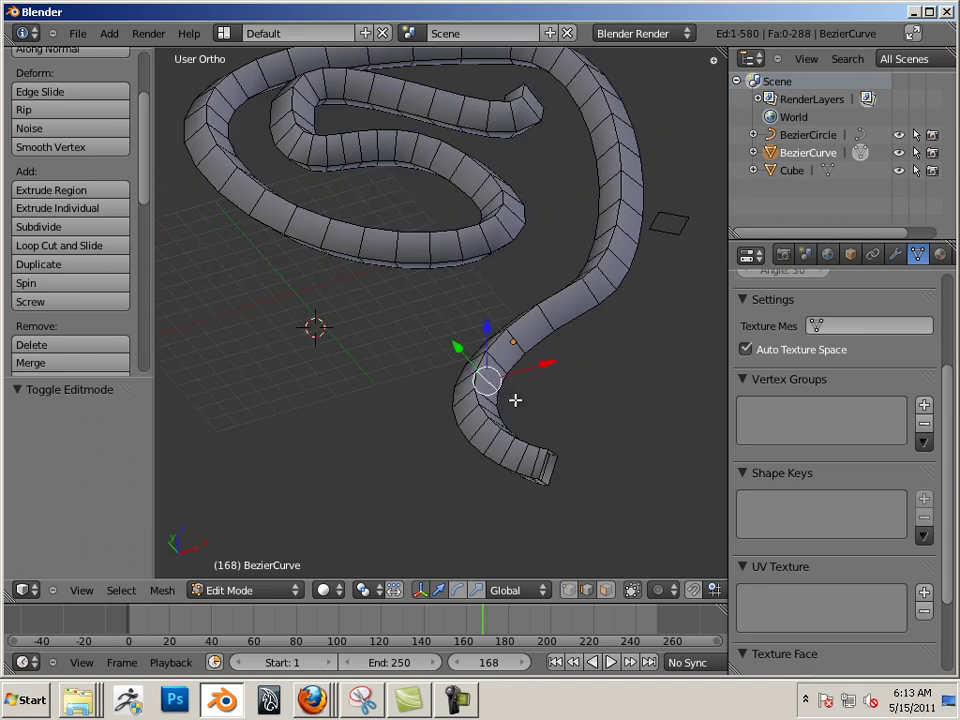
key(Tab)
Add a Multiresolution modifier to the tube mesh and subdivide it once
click(850, 255)
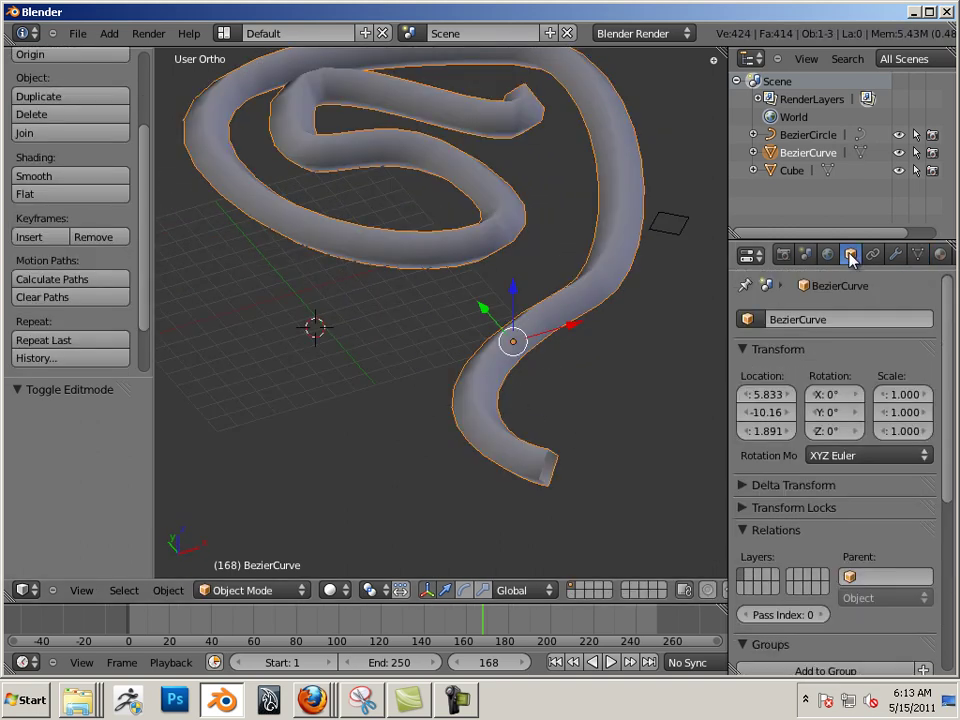
click(895, 254)
click(786, 342)
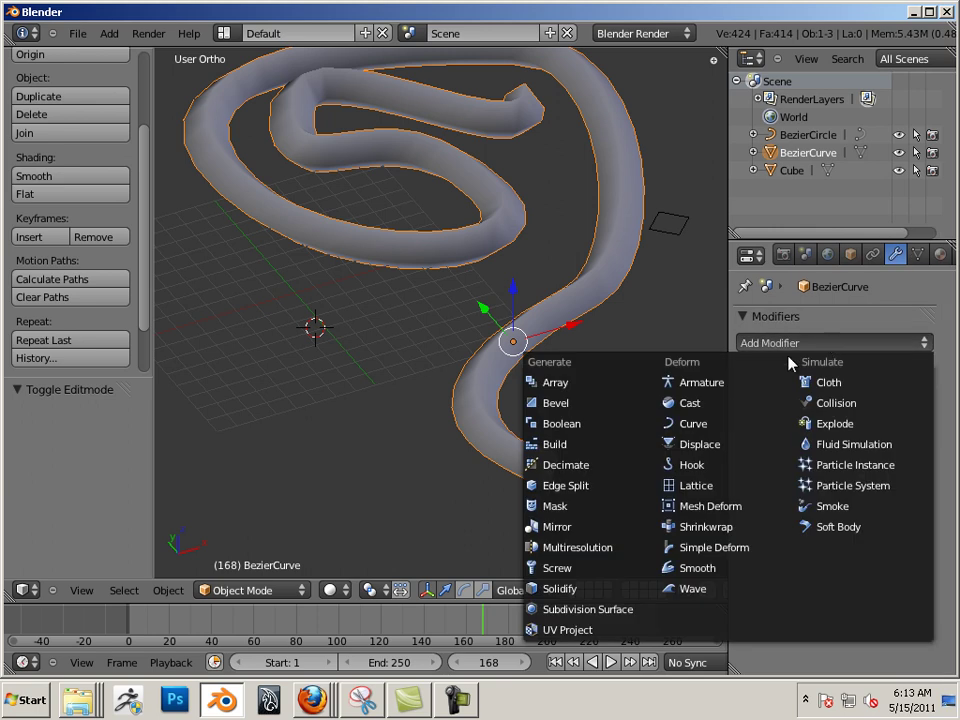
click(577, 547)
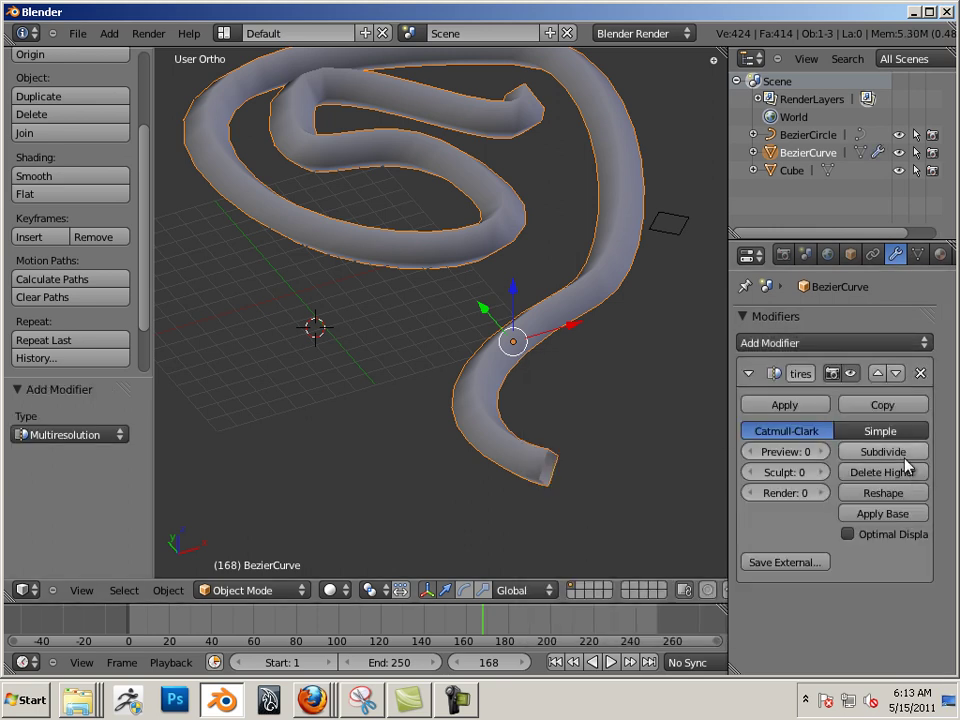
click(848, 452)
Deselect the tube, toggle Edit Mode, and orbit to look down on it
key(a)
key(Tab)
key(Tab)
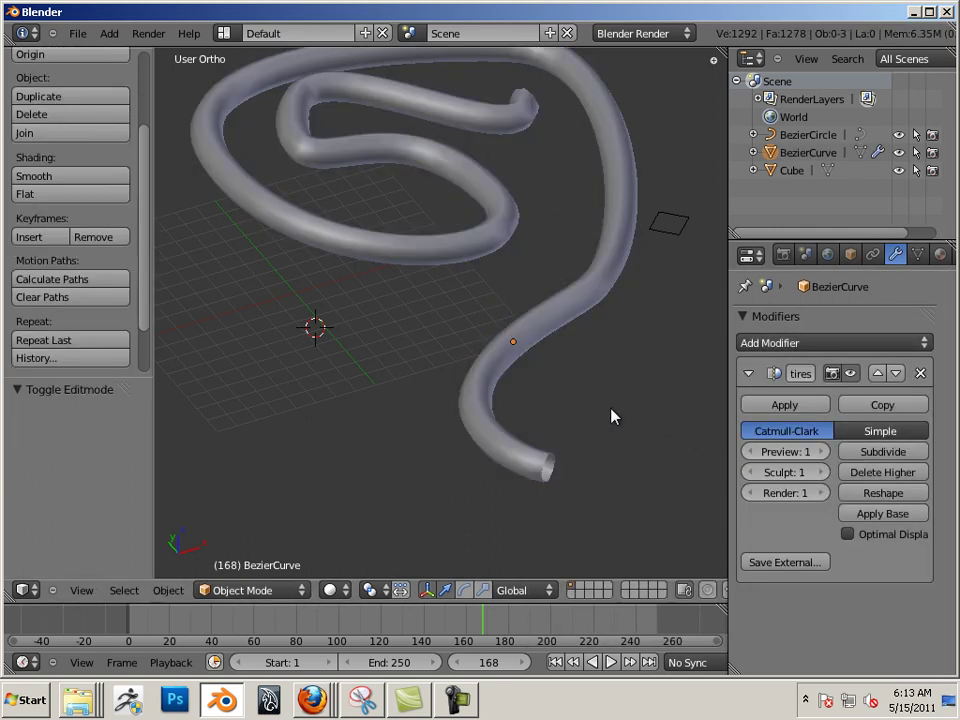
middle_drag(611, 416, 304, 366)
scroll(303, 345, down, 4)
middle_drag(302, 321, 438, 346)
Select the BezierCircle bevel-profile object in the 3D view and adjust the view slightly
right_click(438, 346)
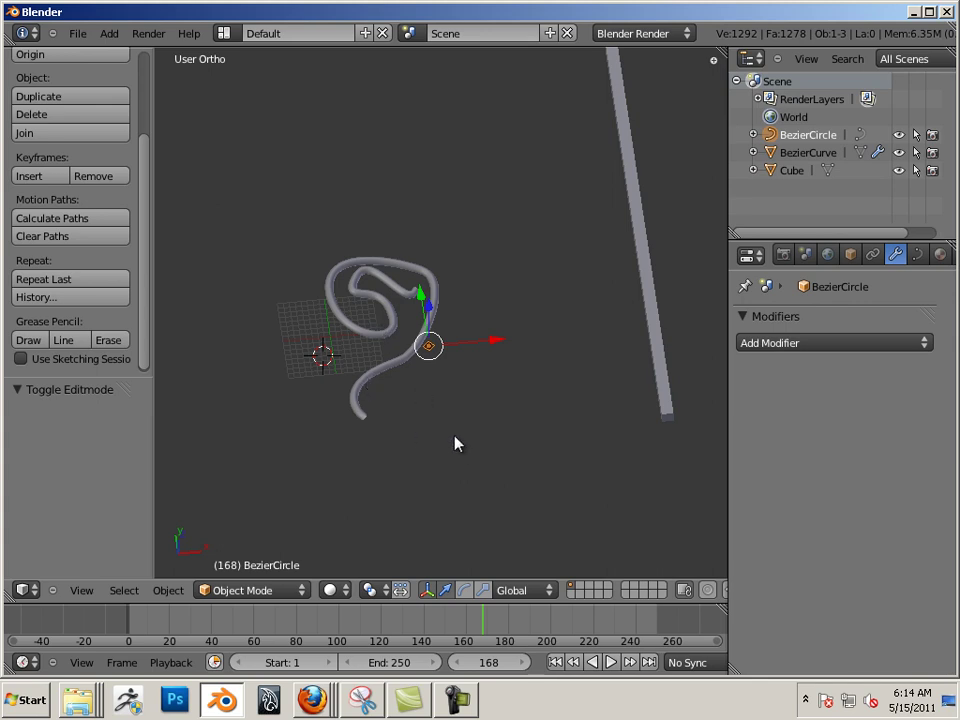
mouse_move(455, 443)
middle_down()
mouse_move(396, 403)
mouse_move(454, 431)
mouse_move(440, 432)
middle_up()
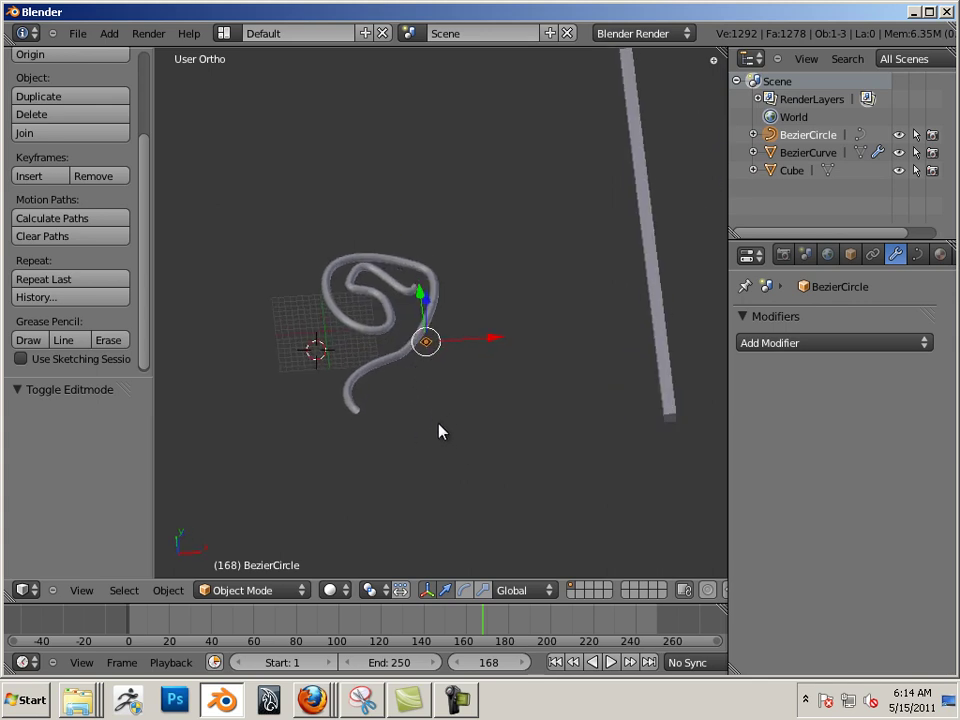